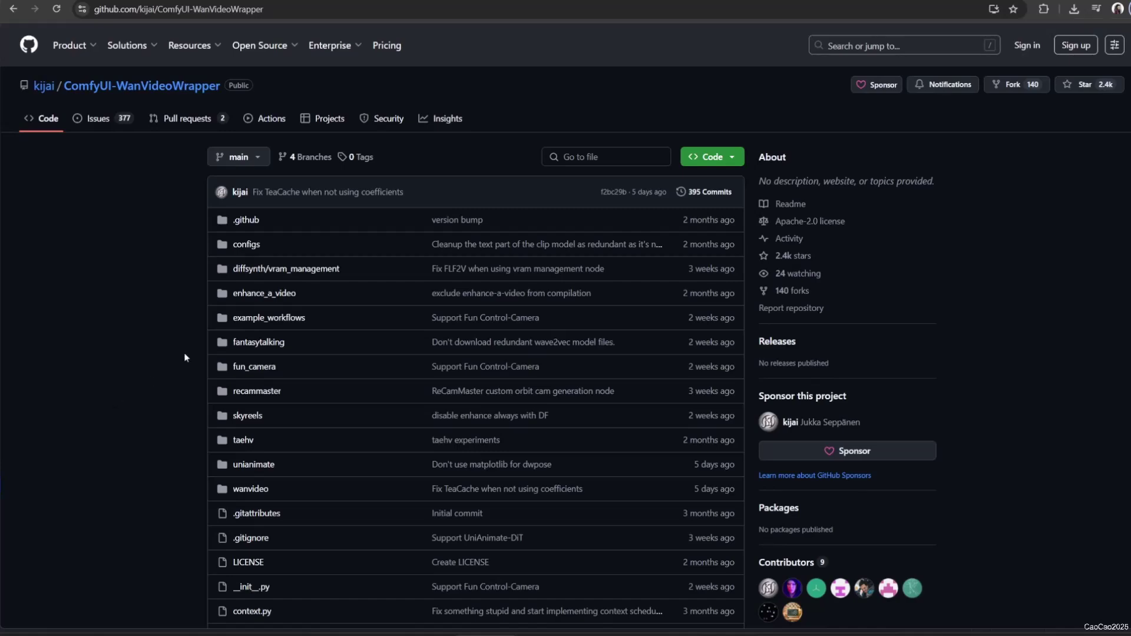
- Copy the ComfyUI-WanVideoWrapper HTTPS clone URL from GitHub and return to the README's Installation section
scroll(229, 410, down, 14)
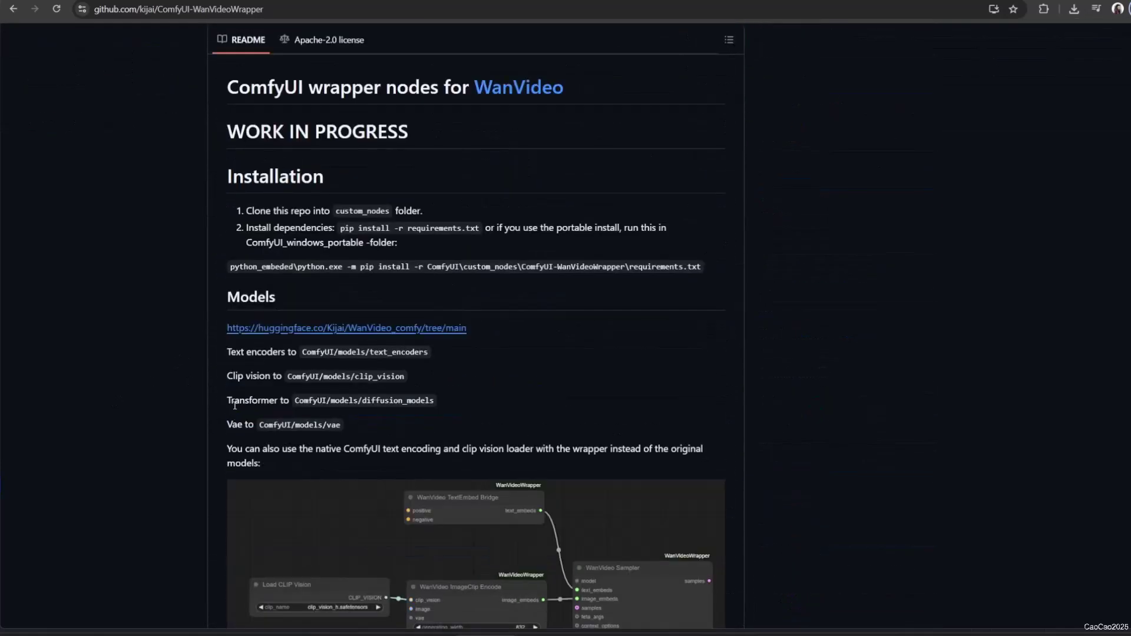
scroll(341, 340, up, 2)
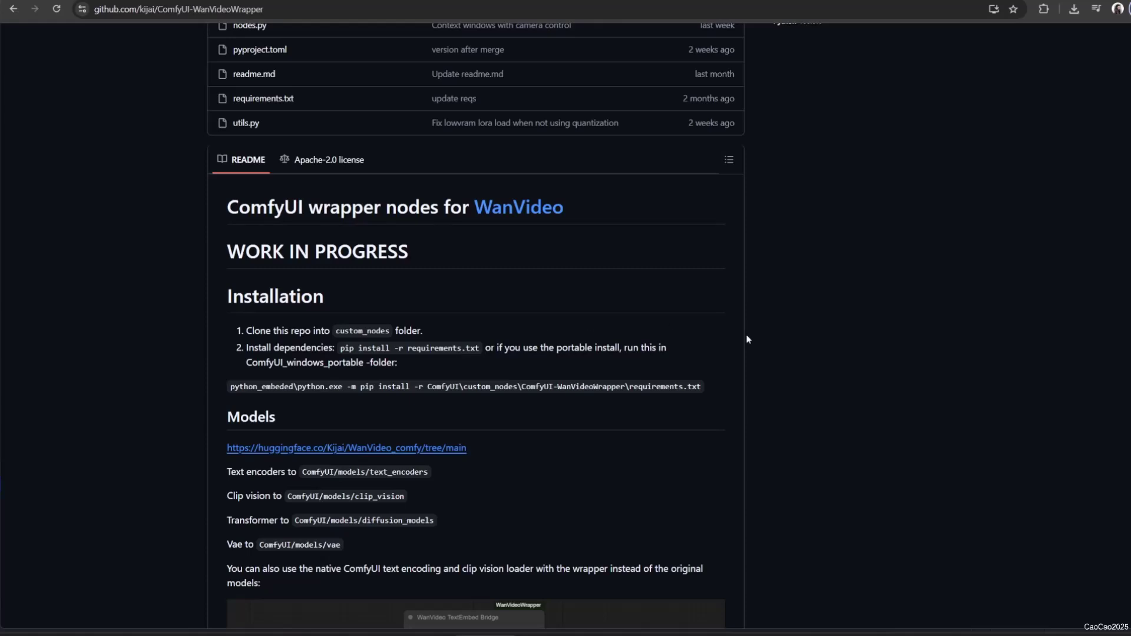
scroll(747, 340, up, 12)
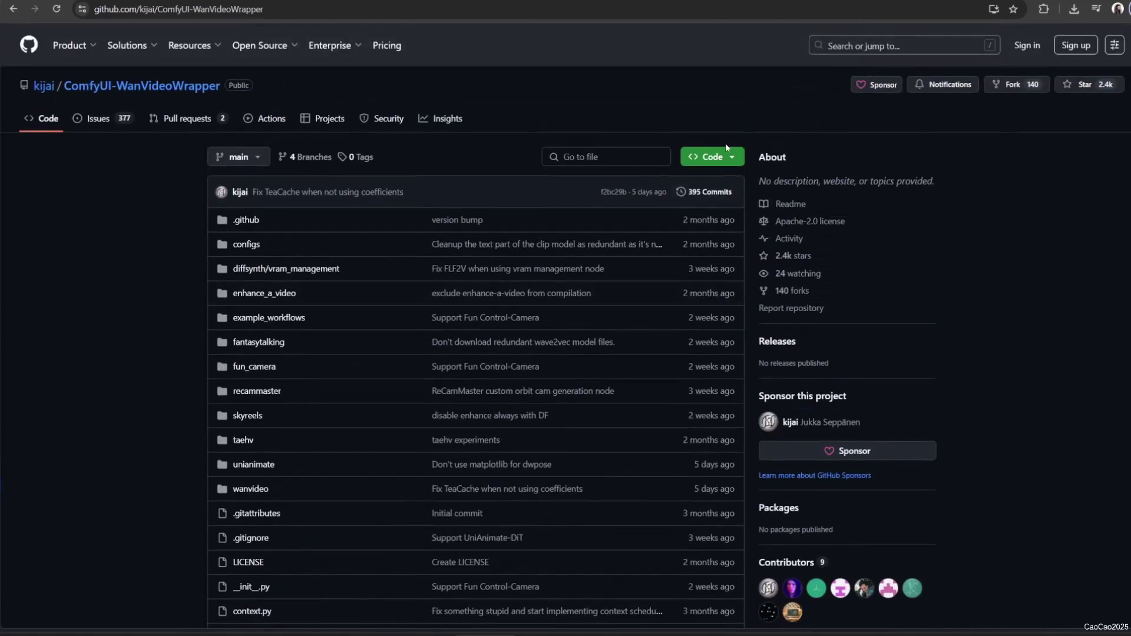
click(722, 158)
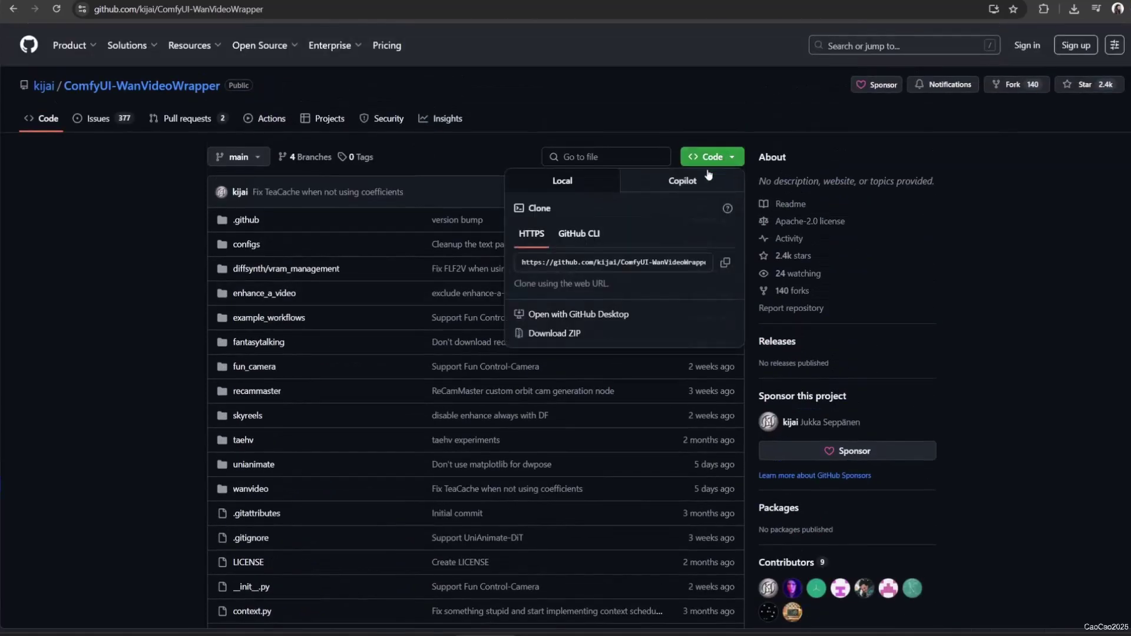
click(725, 262)
click(97, 375)
scroll(158, 422, down, 15)
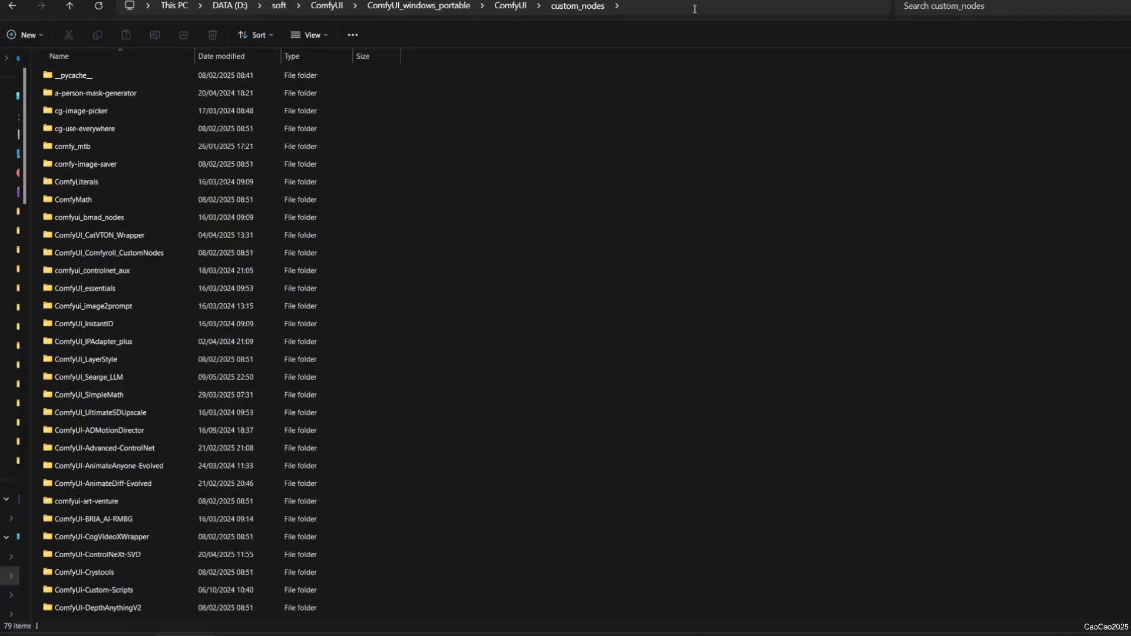
- Launch Command Prompt in the ComfyUI custom_nodes folder by entering cmd in the Explorer address bar
click(694, 8)
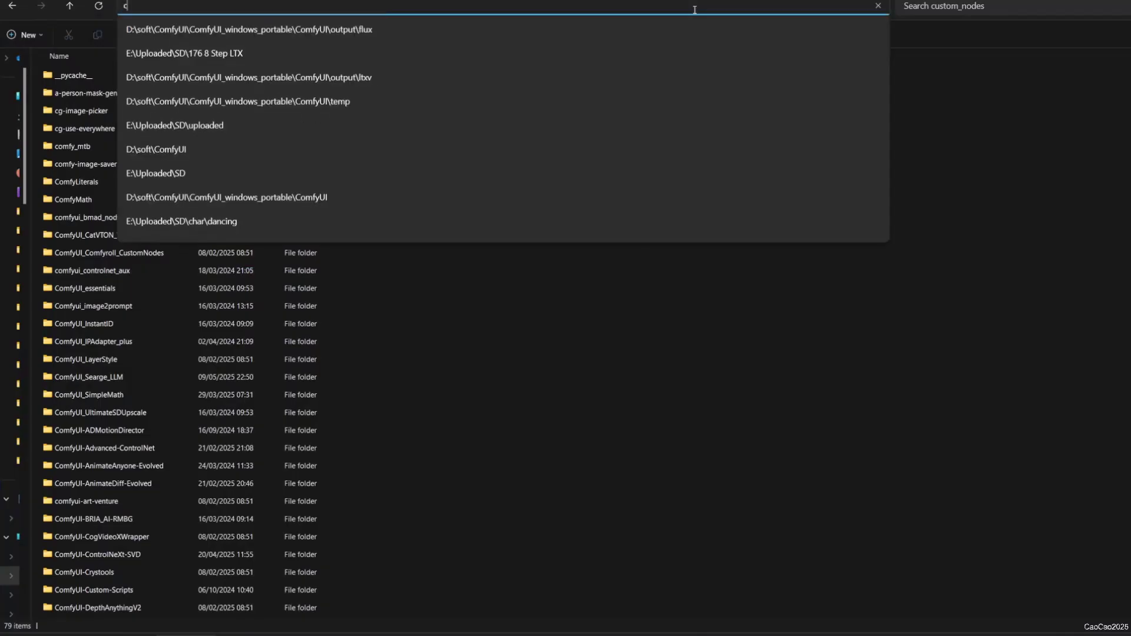
text(cmd)
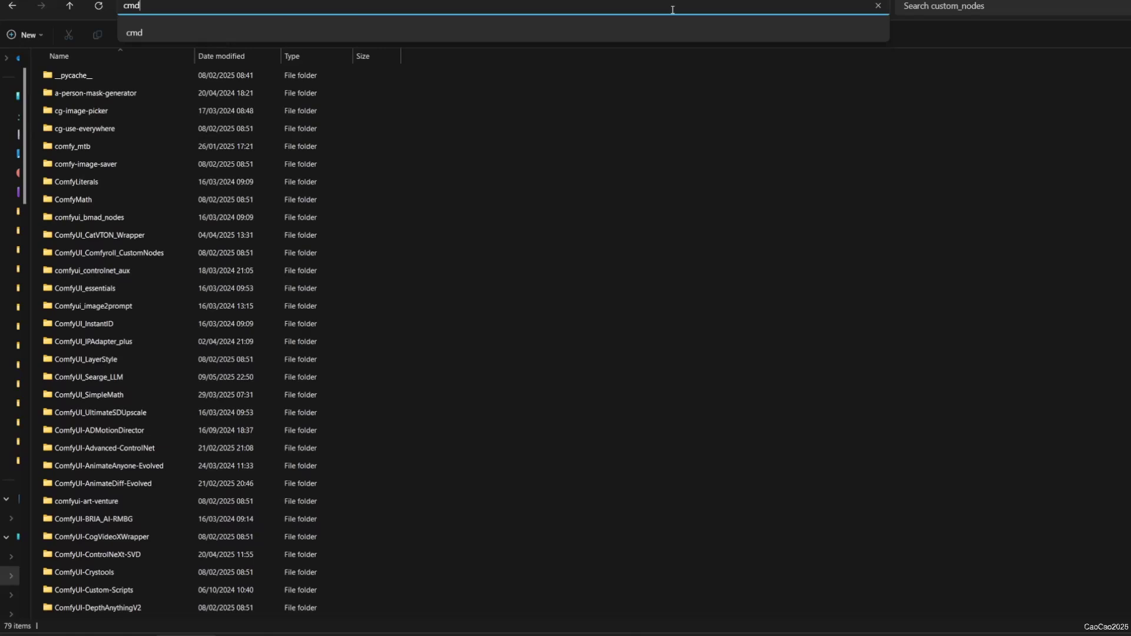
key(Return)
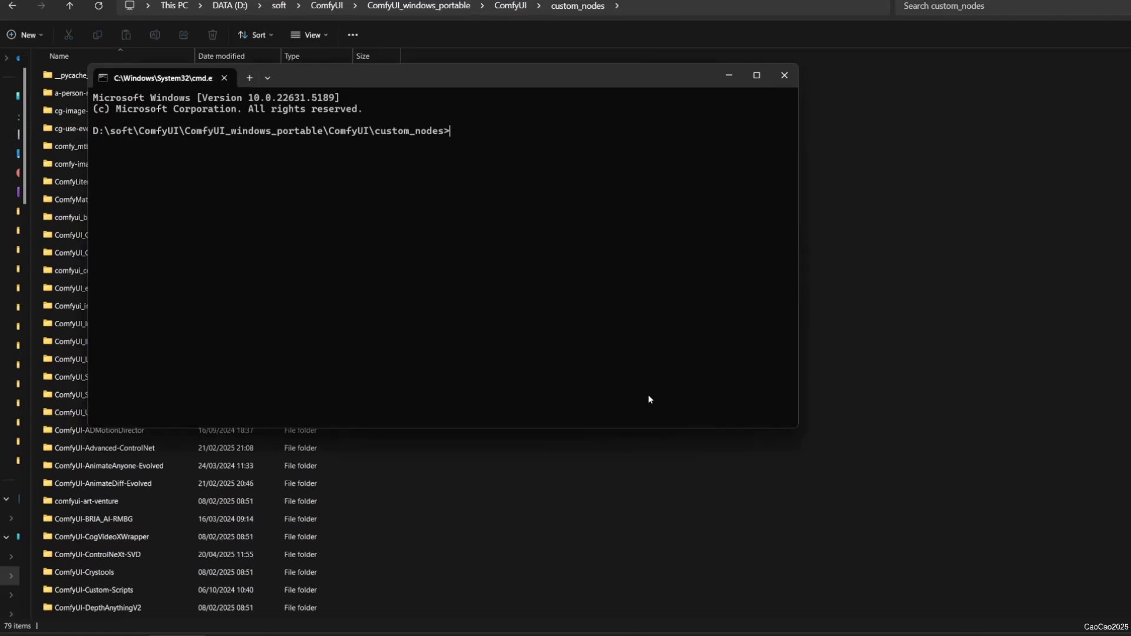
- Run the pasted git clone command, then open the new ComfyUI-WanVideoWrapper folder to check its files
key(ctrl+v)
key(Return)
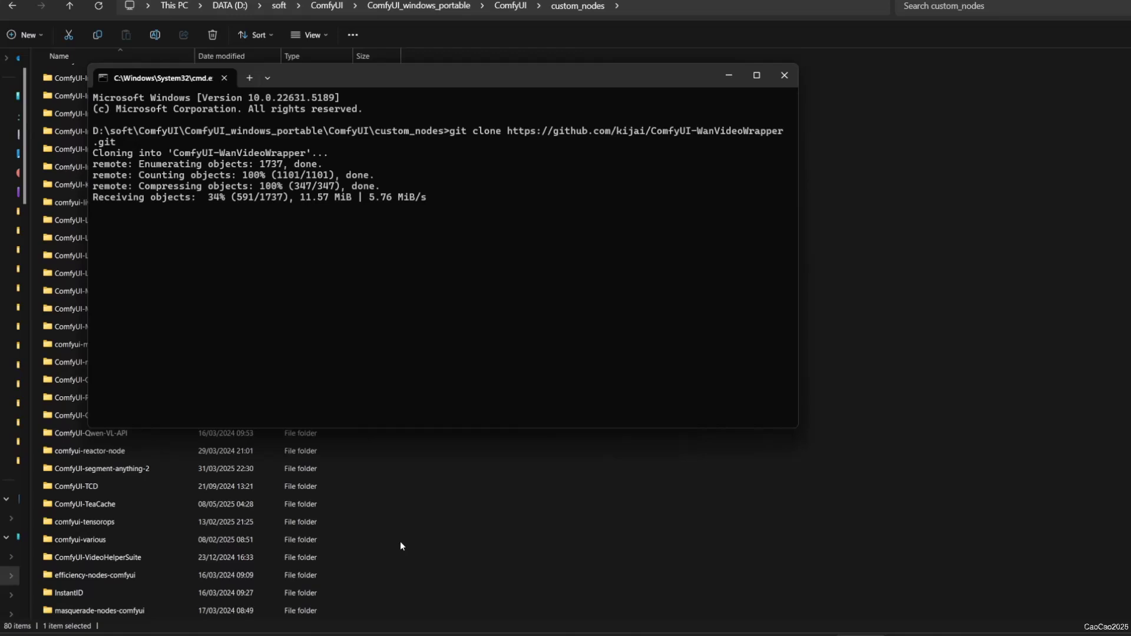
scroll(391, 549, down, 3)
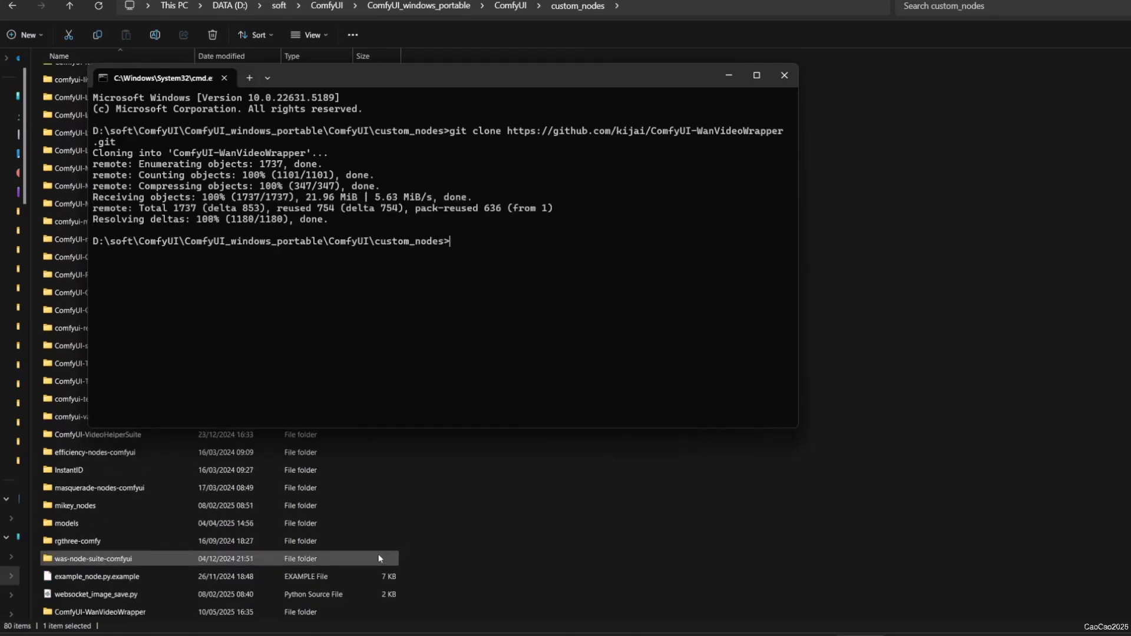
click(250, 610)
double_click(249, 610)
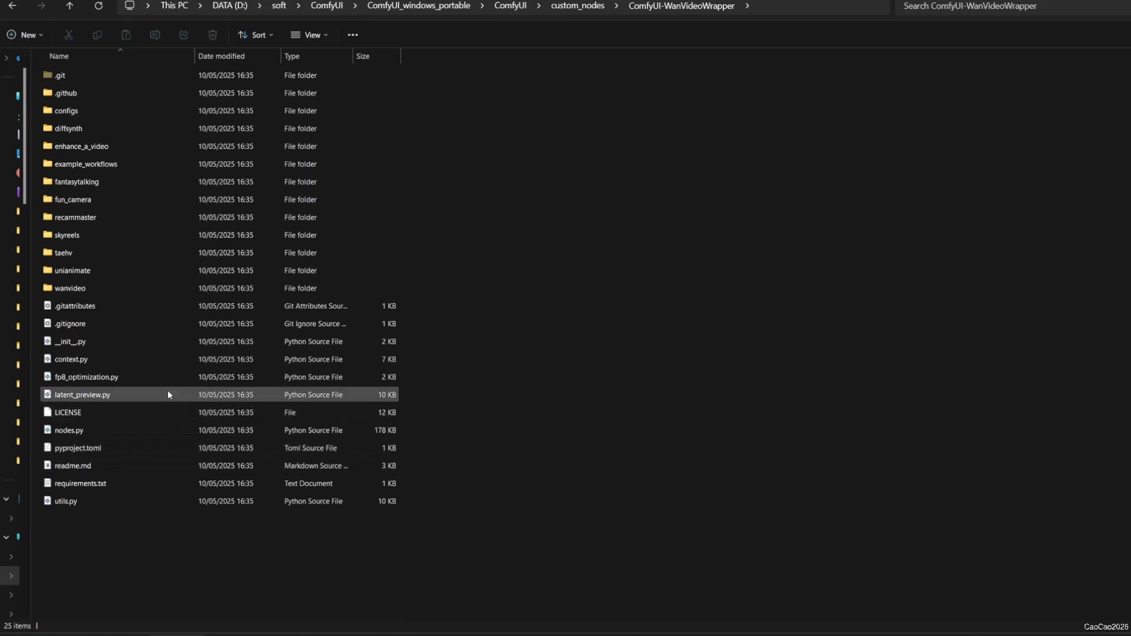
click(118, 465)
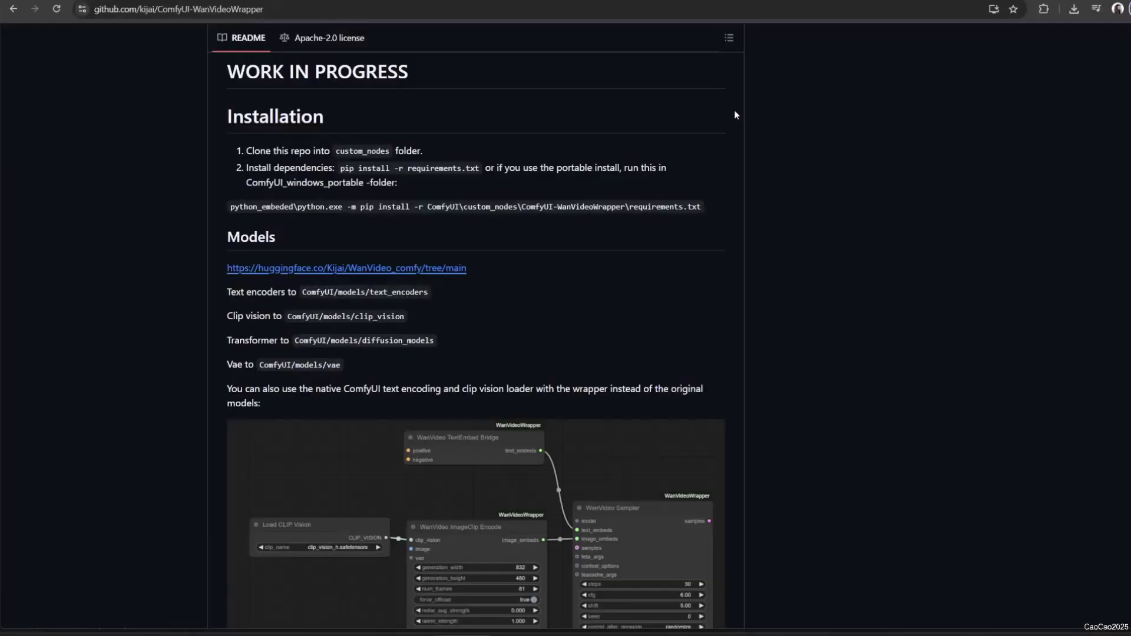
- Copy the embedded-Python pip requirements command and paste it at the ComfyUI_windows_portable folder prompt
drag(237, 206, 705, 221)
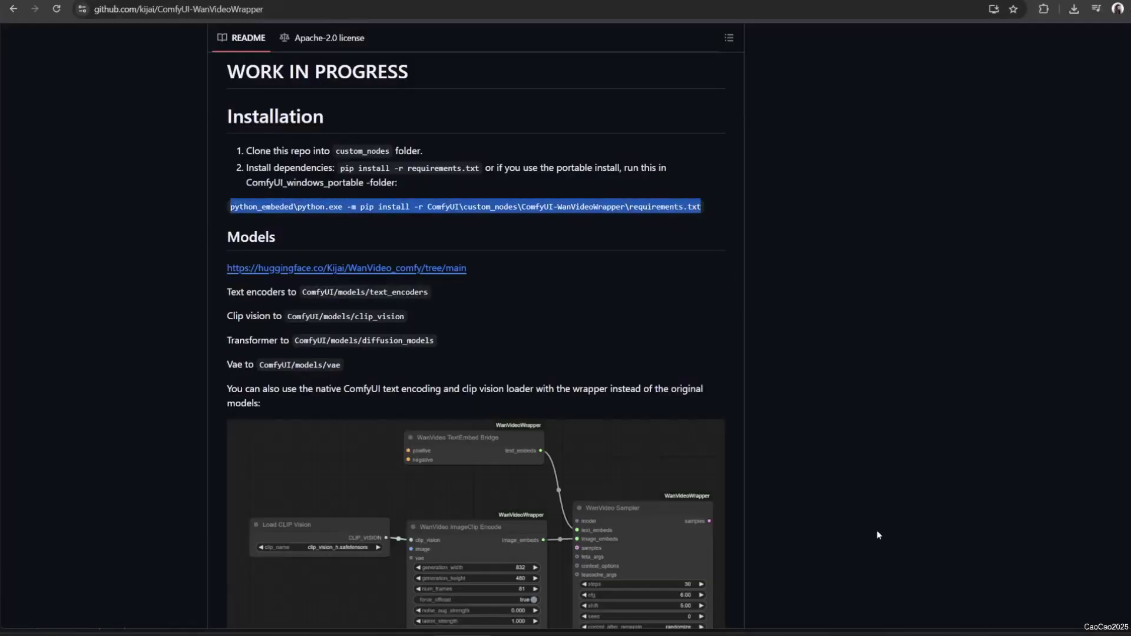
key(alt+Tab)
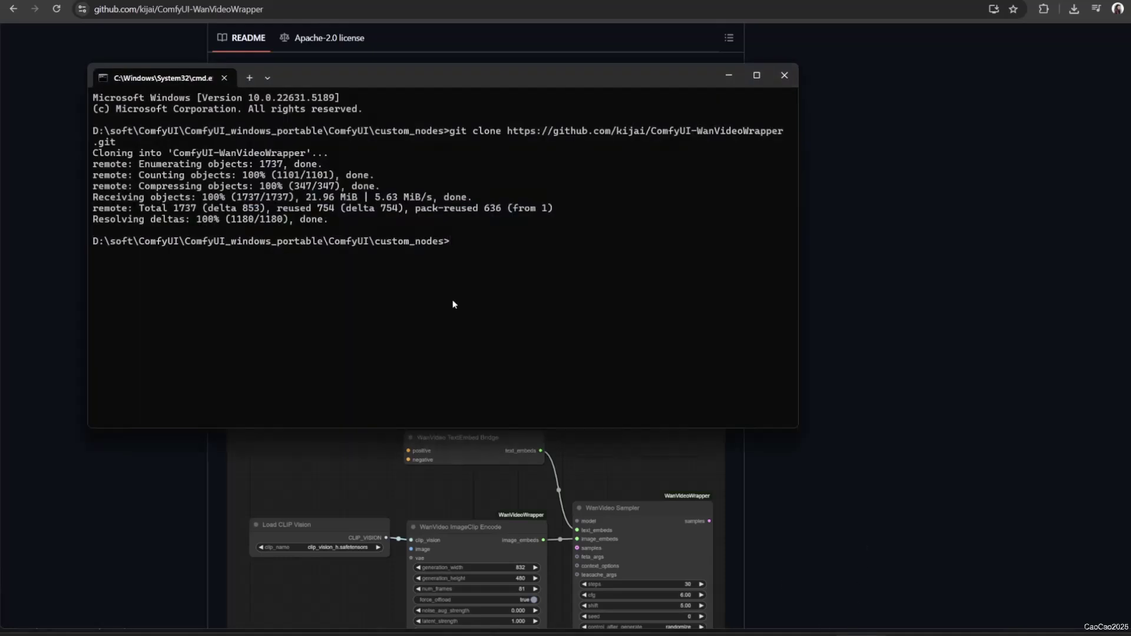
text(cd..)
key(Return)
text(cd..)
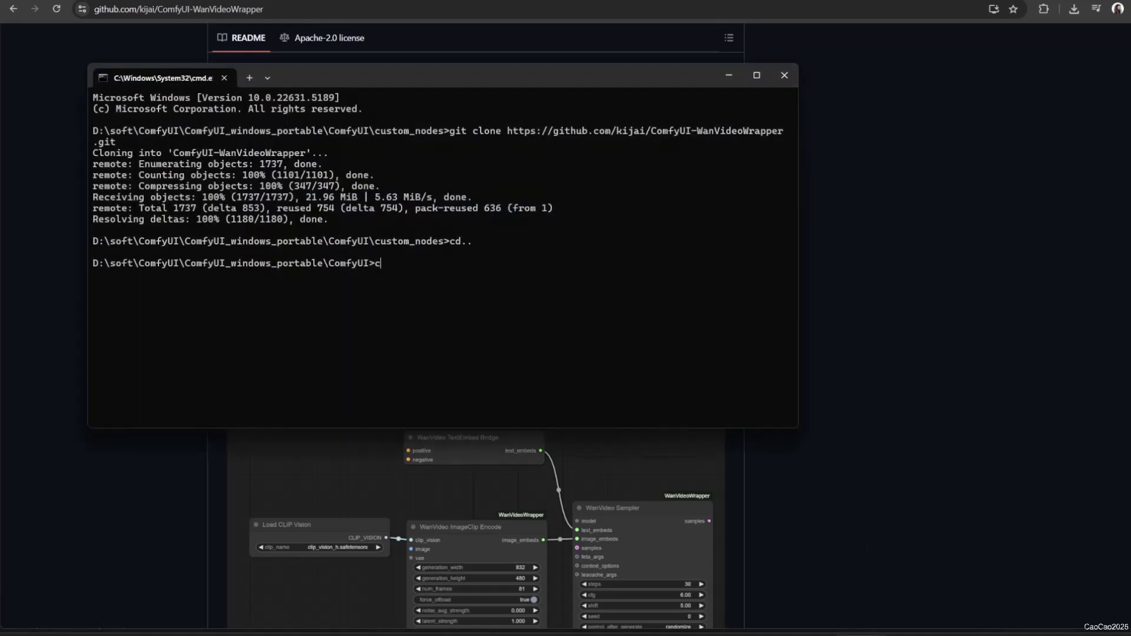
key(Return)
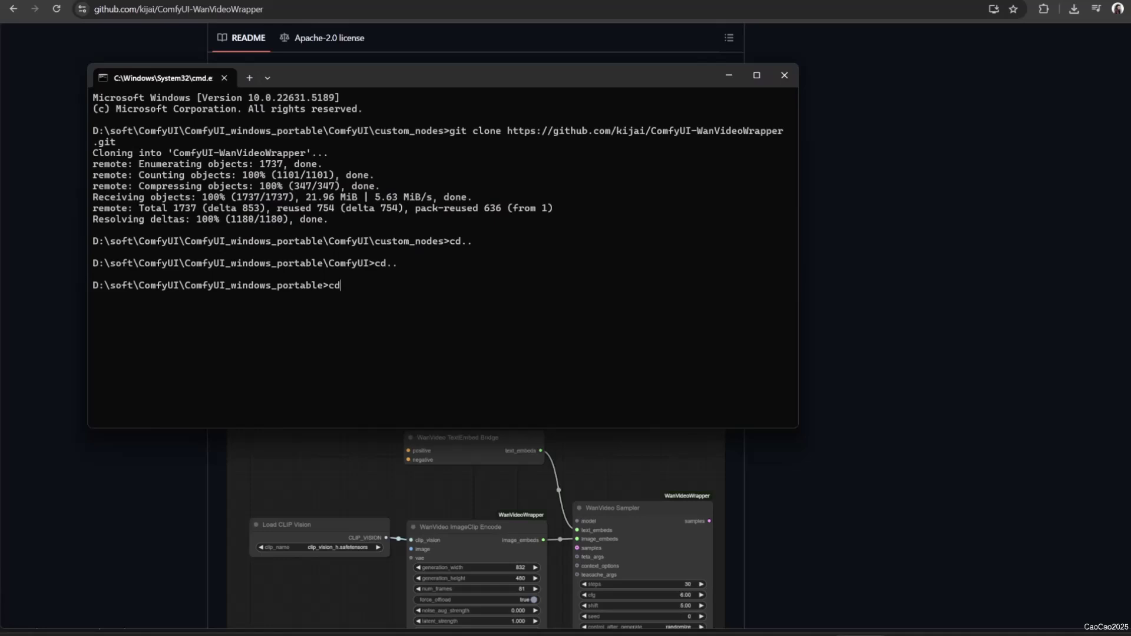
key(BackSpace)
key(BackSpace)
key(ctrl+v)
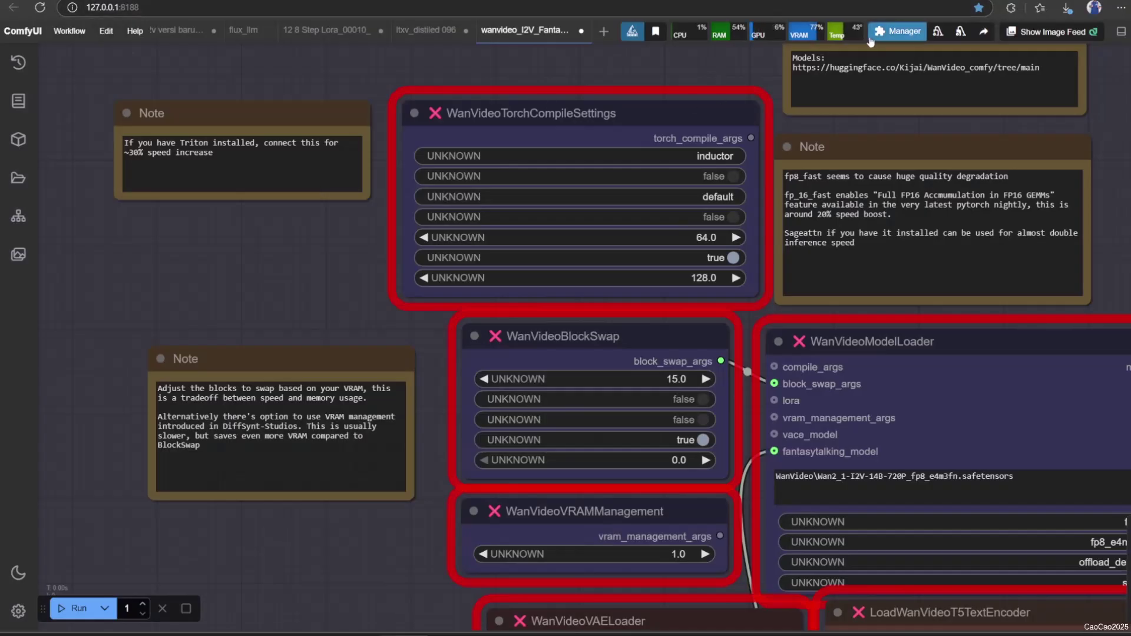
- Restart ComfyUI from the Manager menu, confirm the reboot, and close the Manager
click(891, 39)
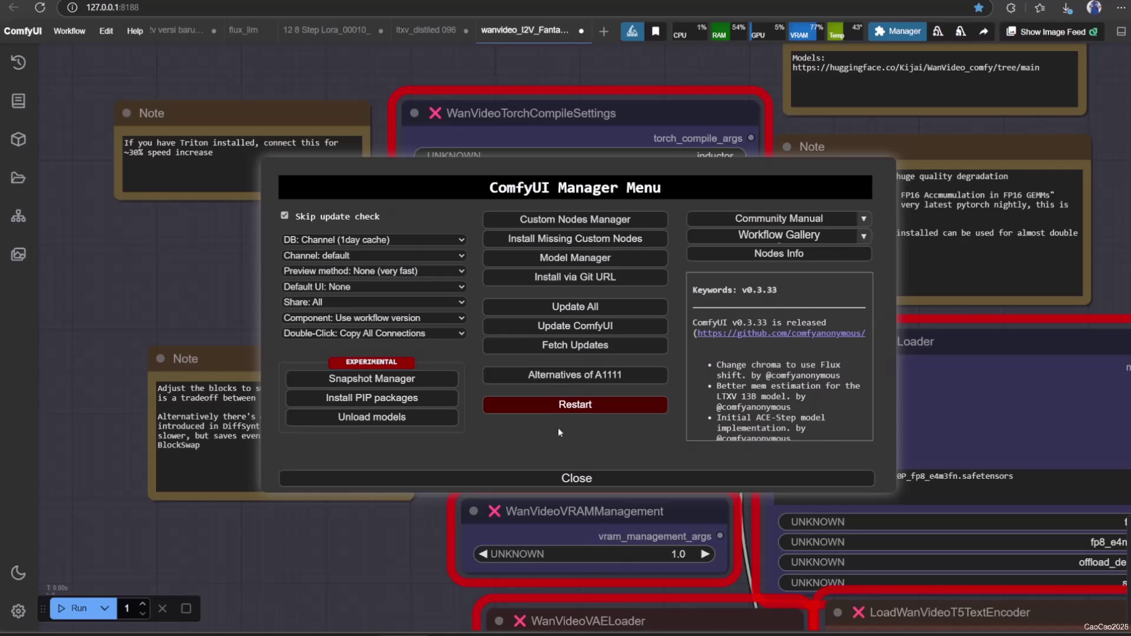
click(580, 406)
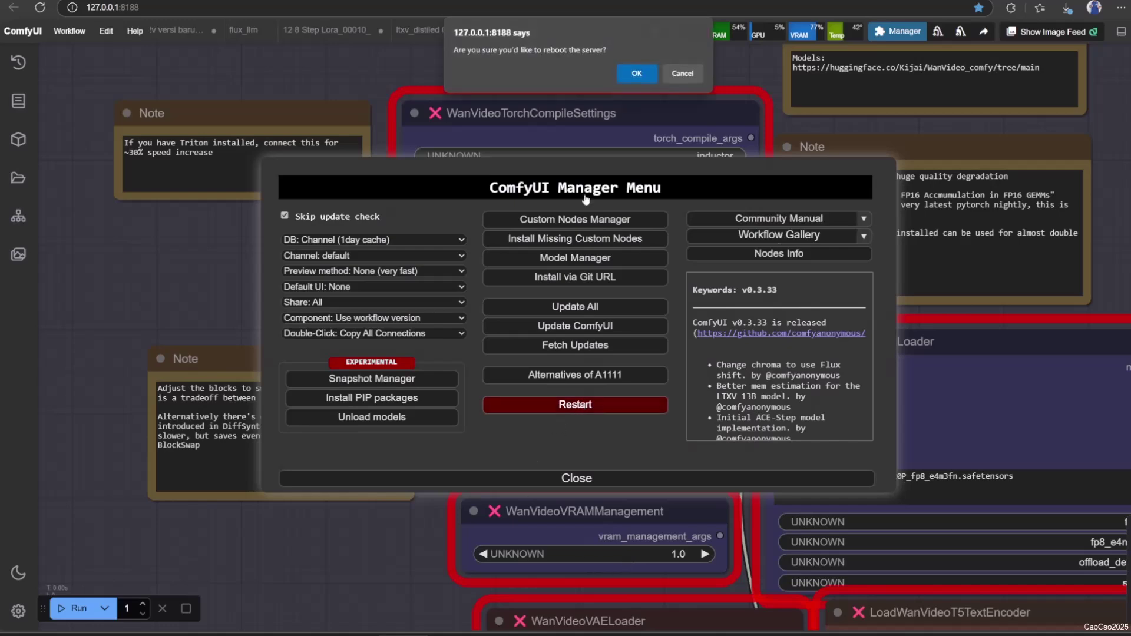
click(633, 76)
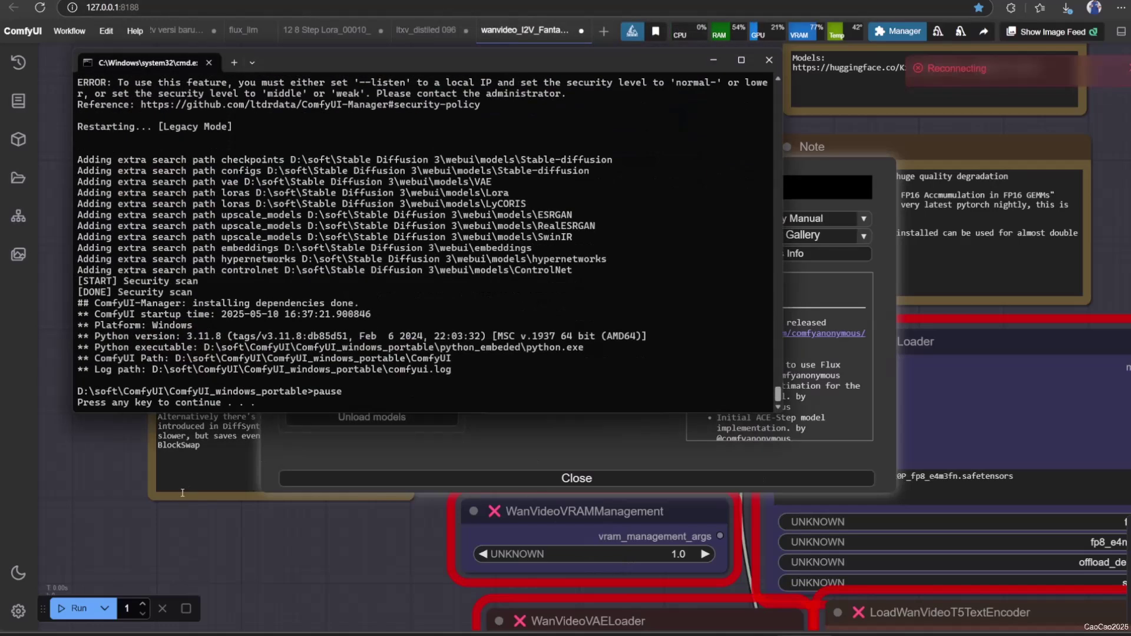
click(182, 517)
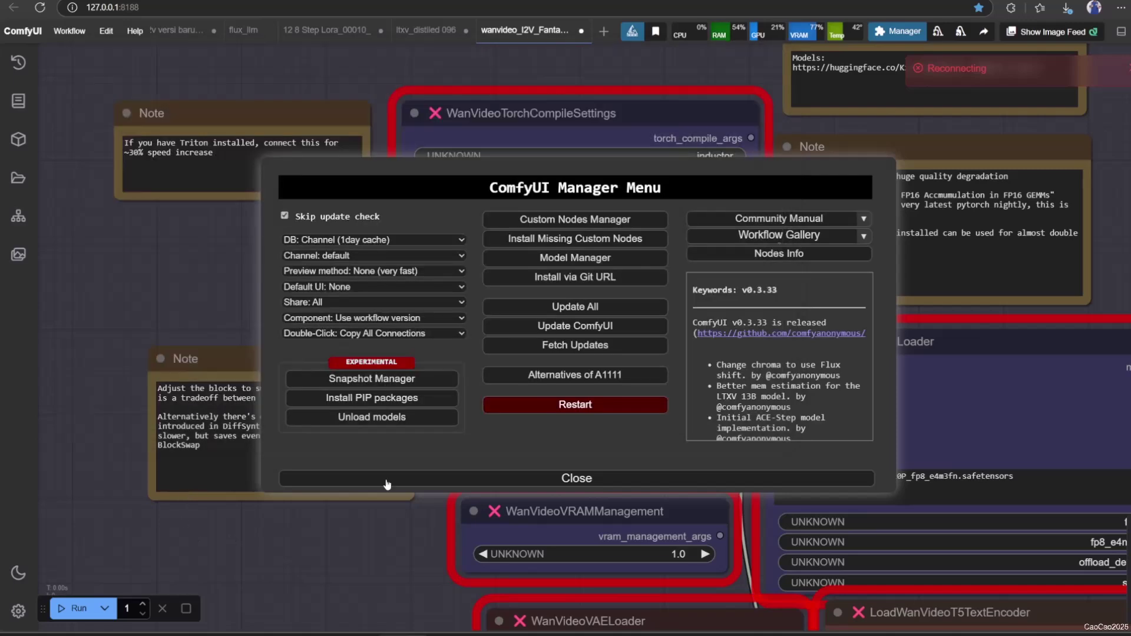
click(386, 479)
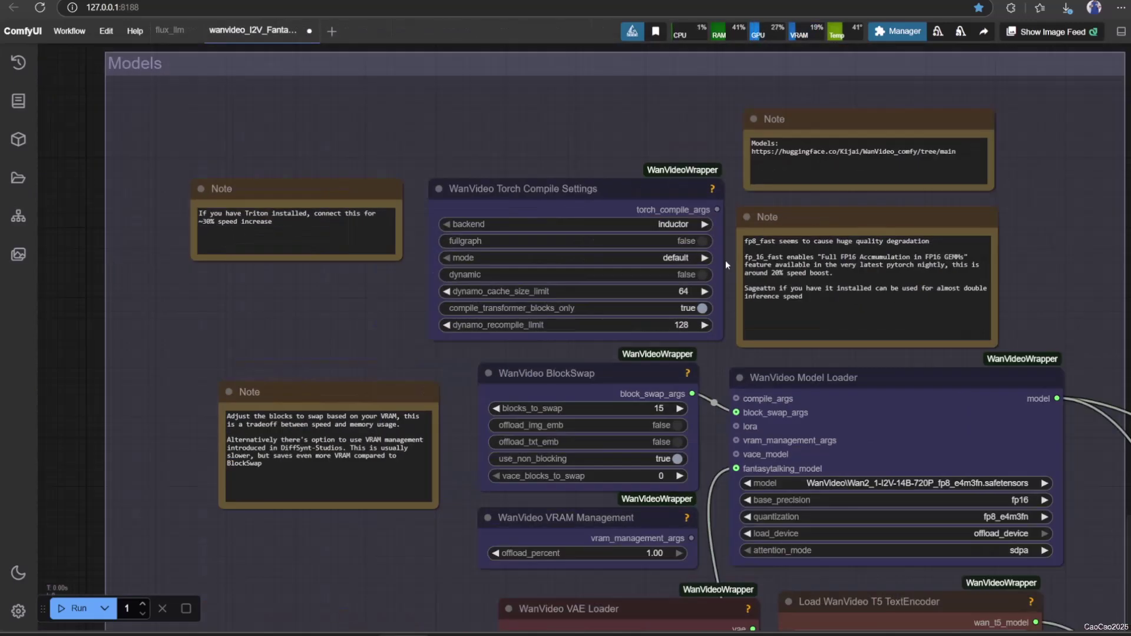
- Set the WanVideo Model Loader to wan2.1_i2v_480p_14B_fp8_e4m3fn.safetensors
scroll(918, 176, up, 7)
scroll(877, 169, down, 3)
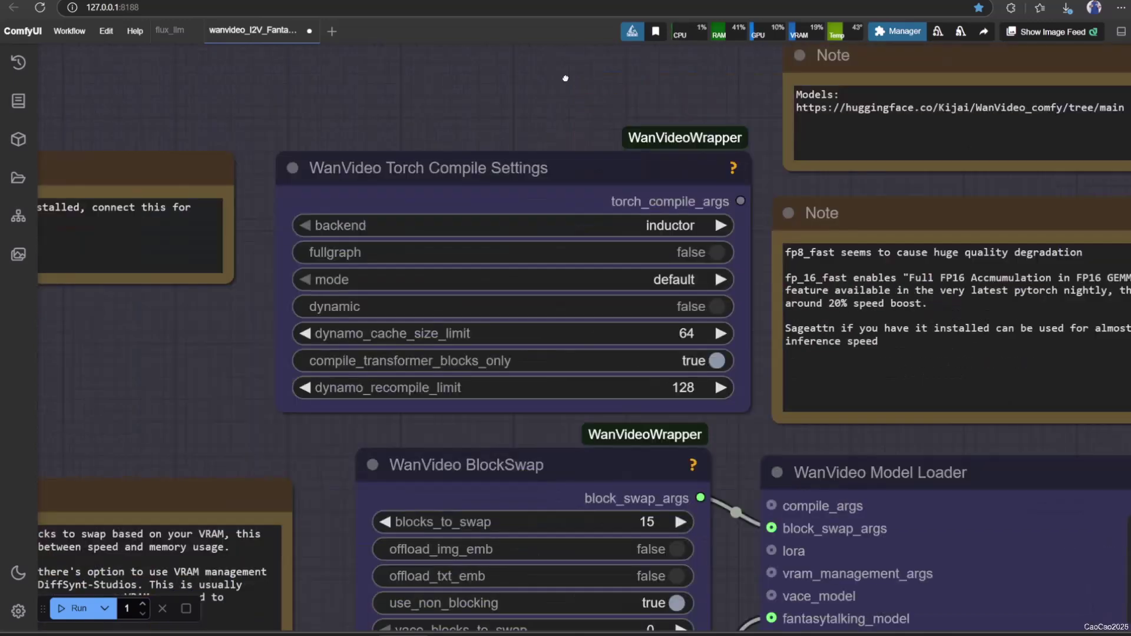
scroll(425, 337, up, 2)
drag(425, 337, 395, 198)
scroll(394, 198, down, 2)
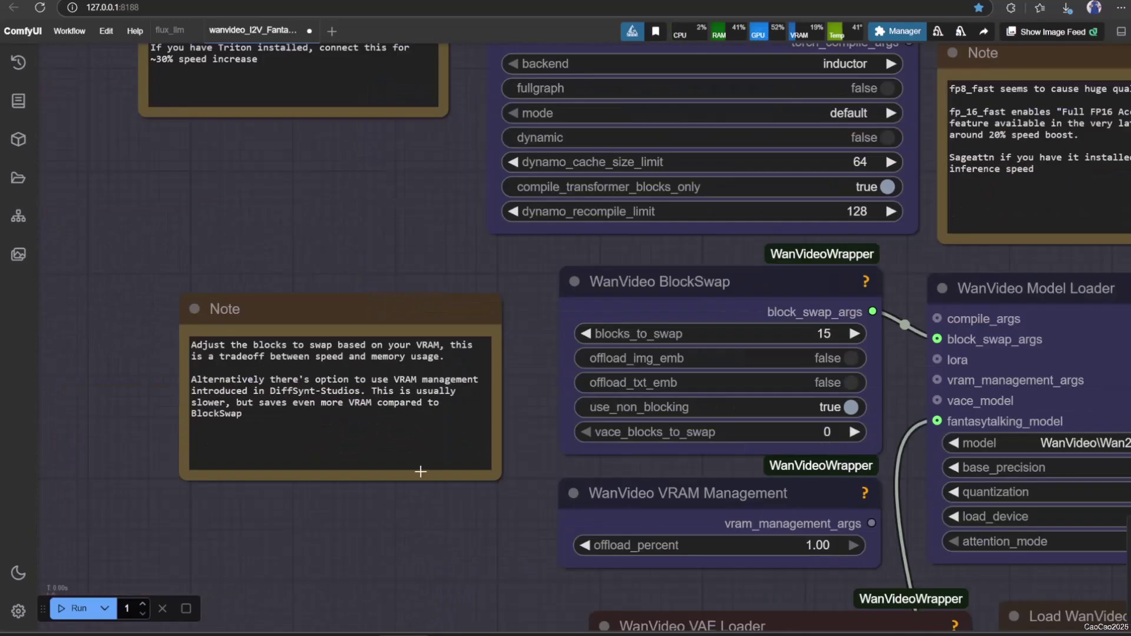
drag(515, 479, 139, 384)
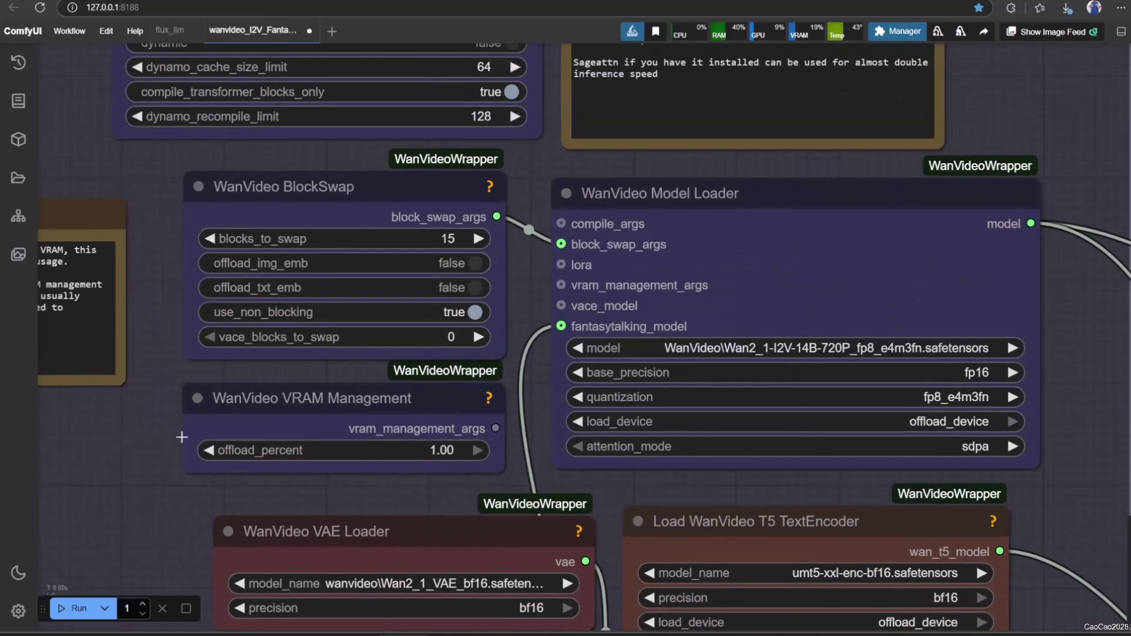
click(903, 349)
click(931, 403)
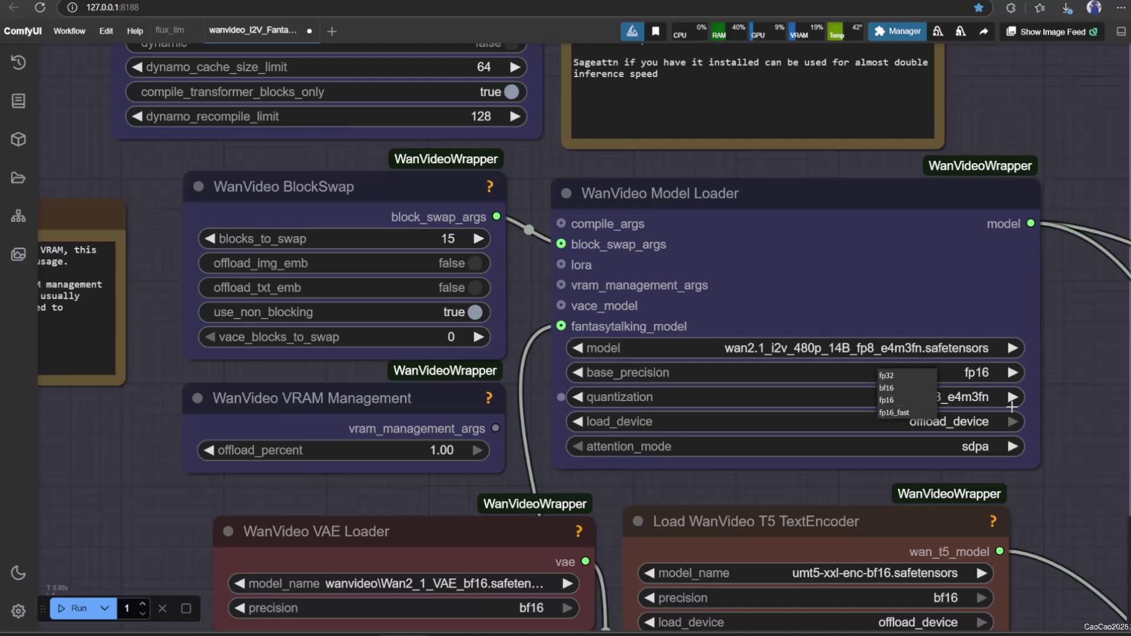
- Choose wan_2.1_vae.safetensors as the VAE and t5xxl_fp8_e4m3fn_scaled.safetensors as the text encoder
scroll(797, 471, down, 5)
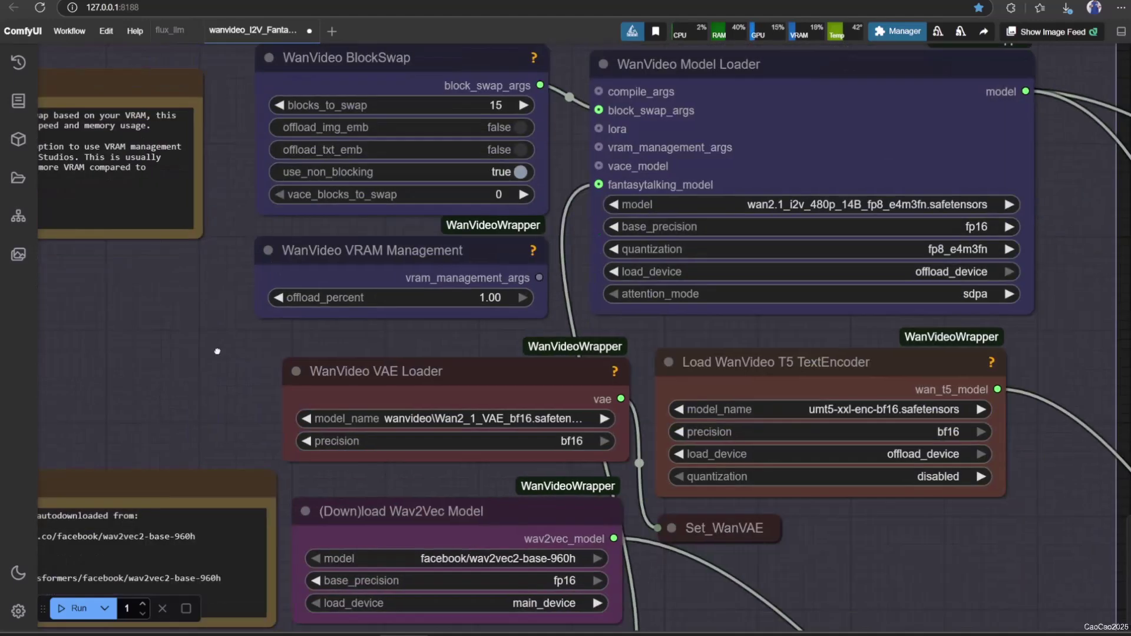
click(484, 421)
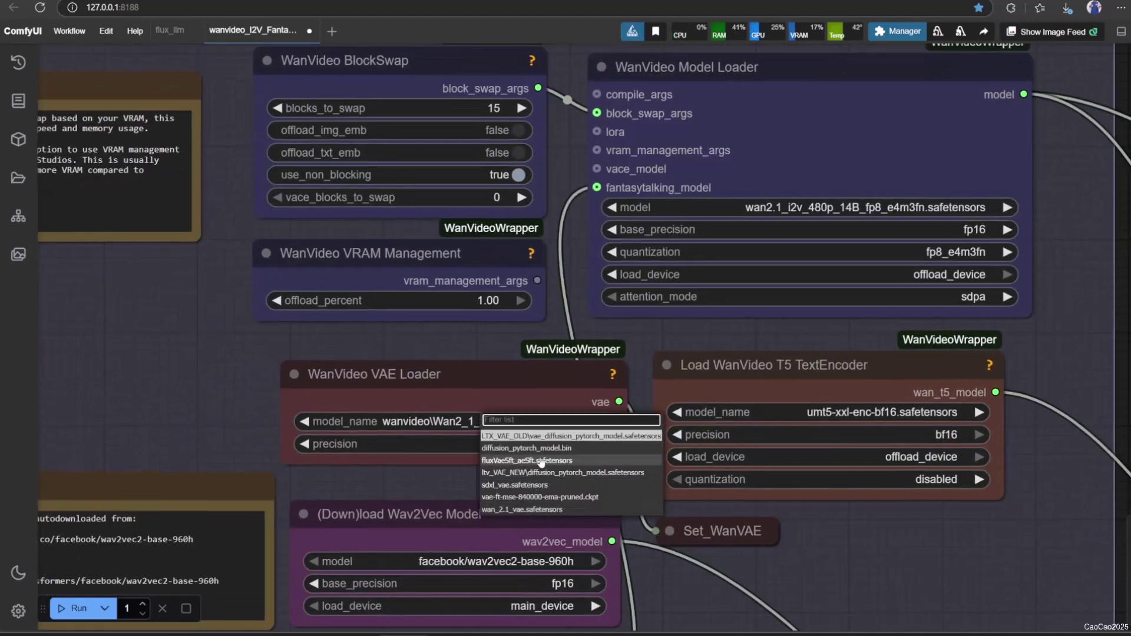
click(521, 509)
drag(884, 559, 680, 543)
click(675, 395)
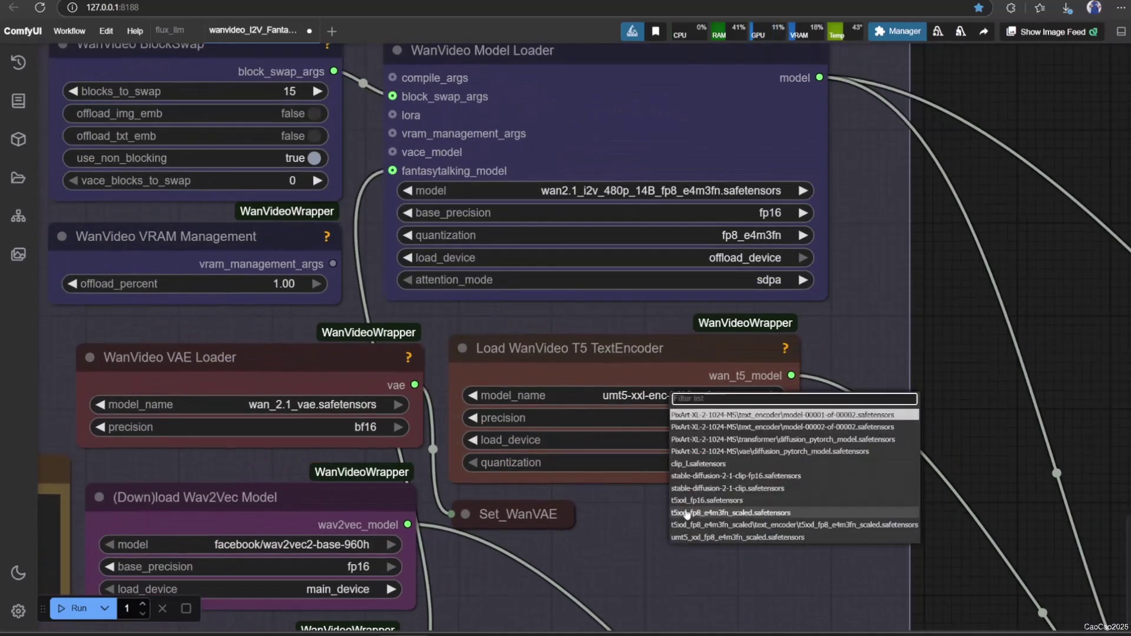
click(707, 513)
- Pan down past the Wav2Vec and FantasyTalking loaders to the audio nodes
drag(704, 522, 729, 426)
scroll(730, 426, down, 2)
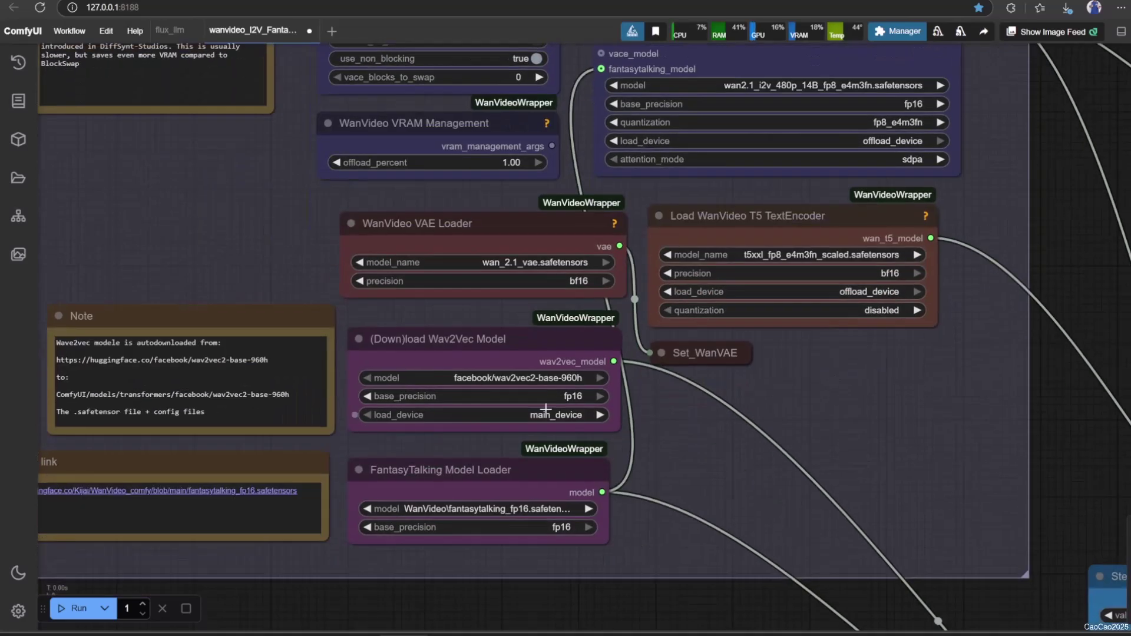
scroll(354, 369, up, 3)
drag(354, 370, 382, 303)
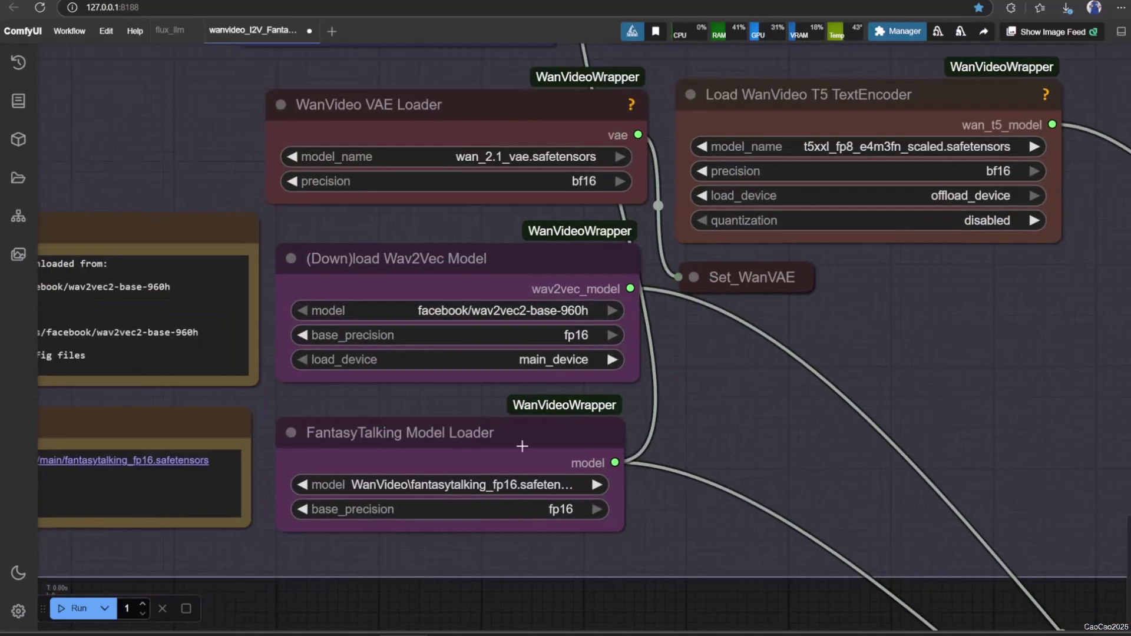
scroll(714, 422, down, 1)
scroll(701, 457, down, 3)
scroll(613, 361, up, 3)
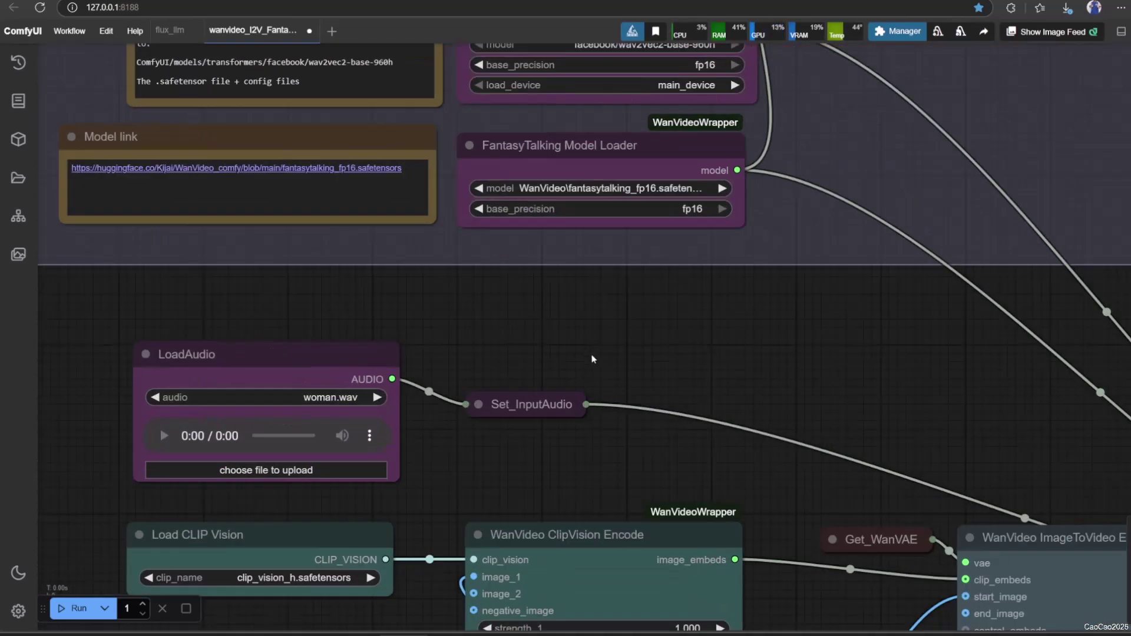
- Play the 1.wav clip and survey the image, sampler, text encode and video output nodes
click(158, 436)
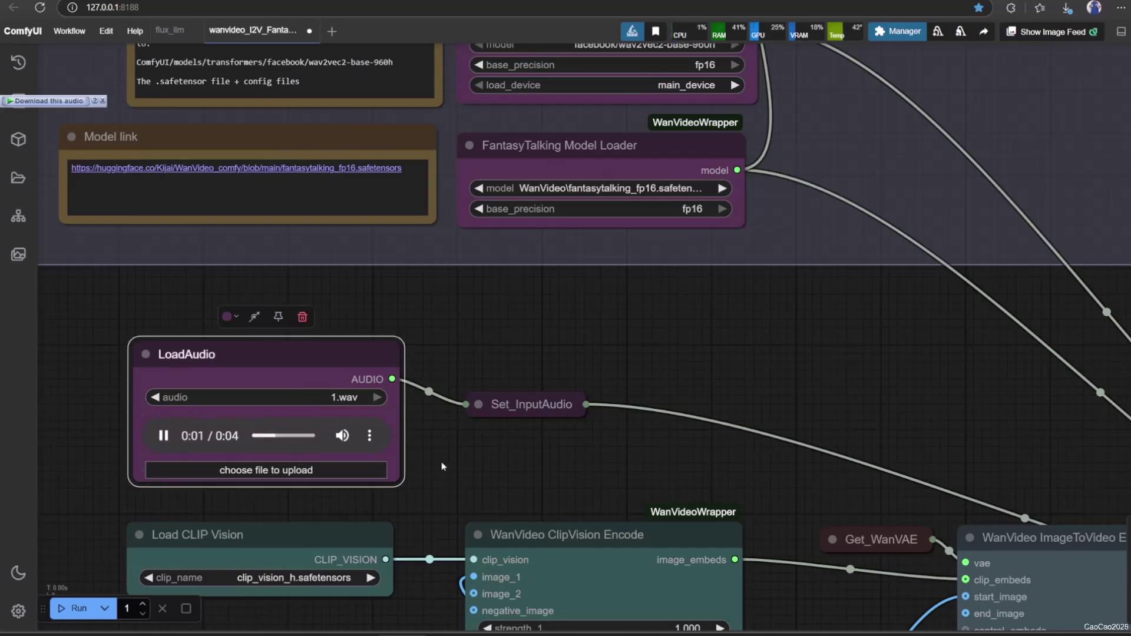
drag(489, 472, 484, 349)
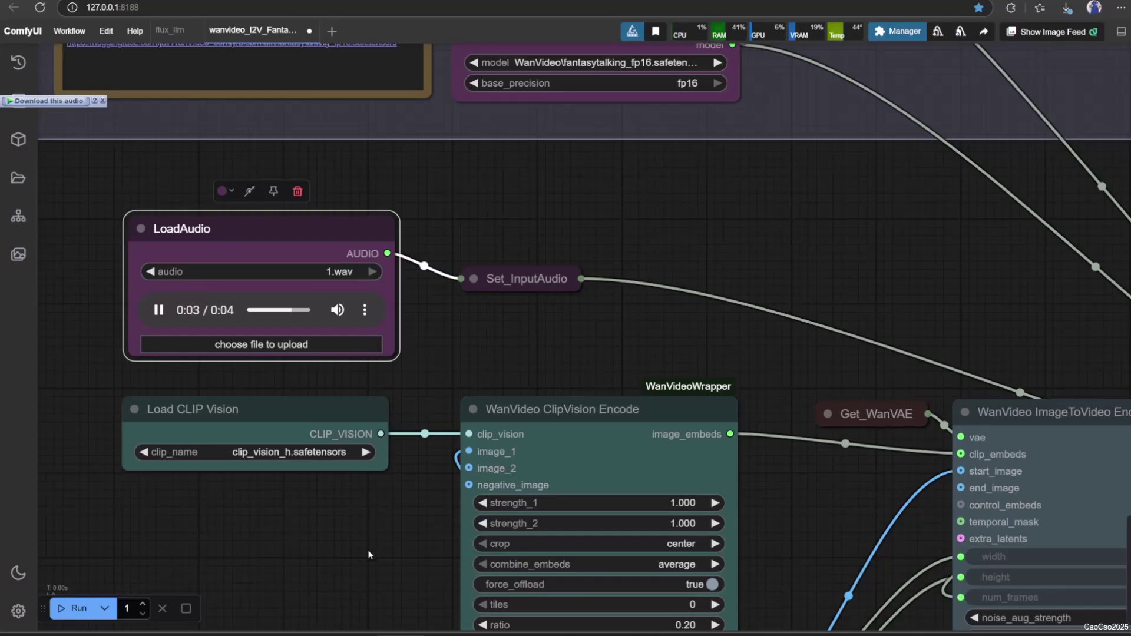
drag(371, 555, 801, 294)
scroll(868, 462, down, 5)
drag(868, 461, 538, 457)
scroll(649, 503, up, 5)
drag(177, 518, 762, 512)
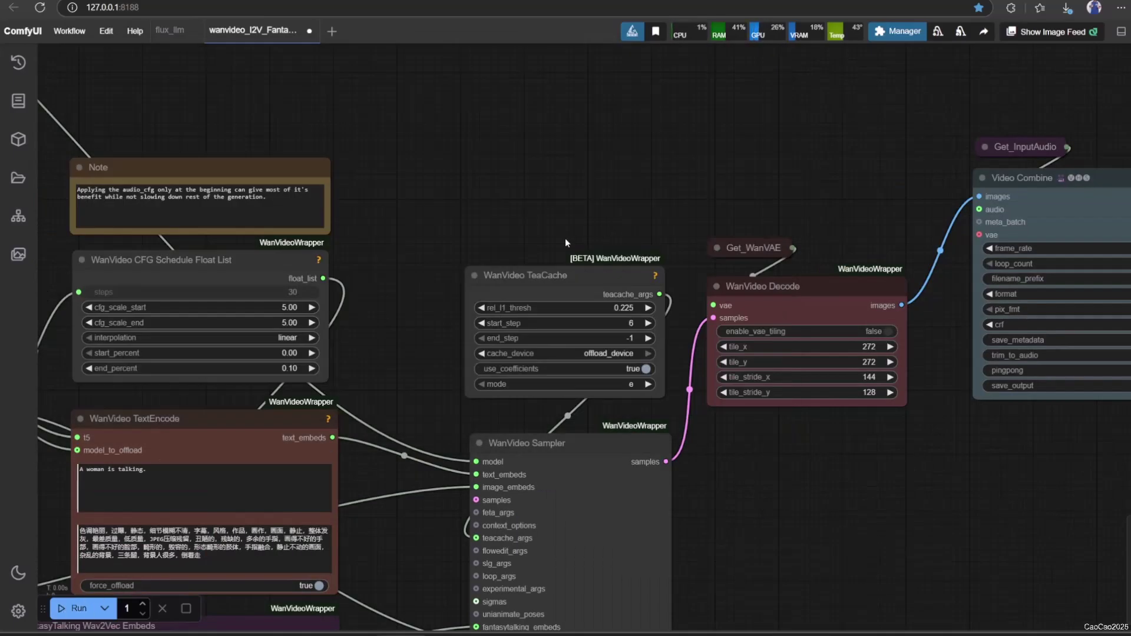
drag(804, 546, 513, 474)
scroll(512, 474, up, 5)
- Download fantasytalking_fp16.safetensors into the ComfyUI models wan folder
click(322, 322)
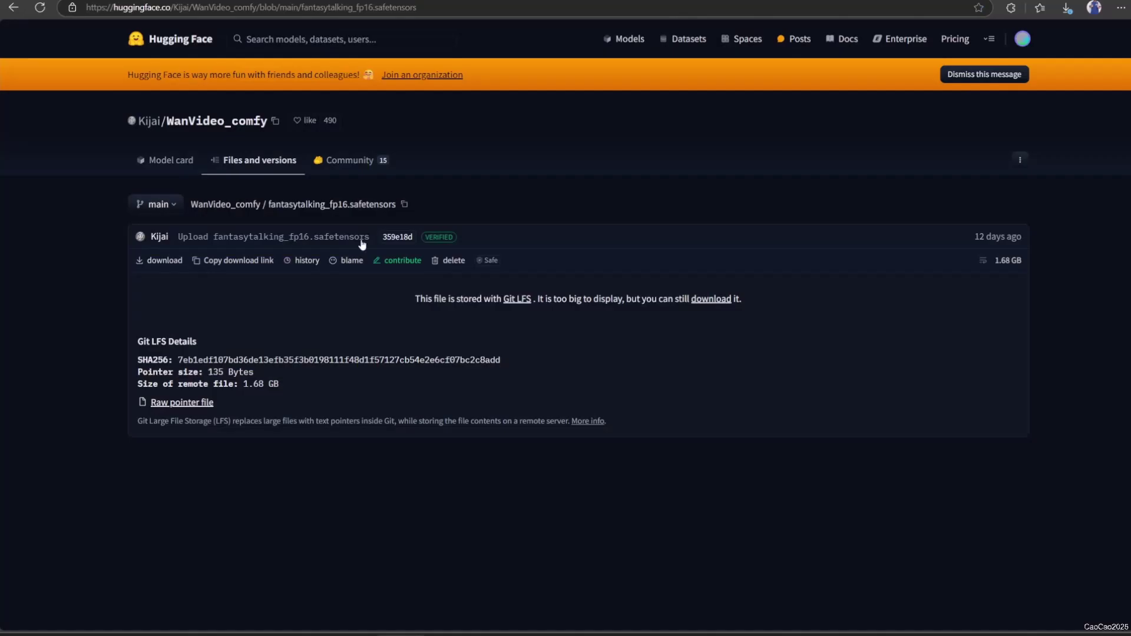
click(156, 260)
click(944, 78)
double_click(695, 100)
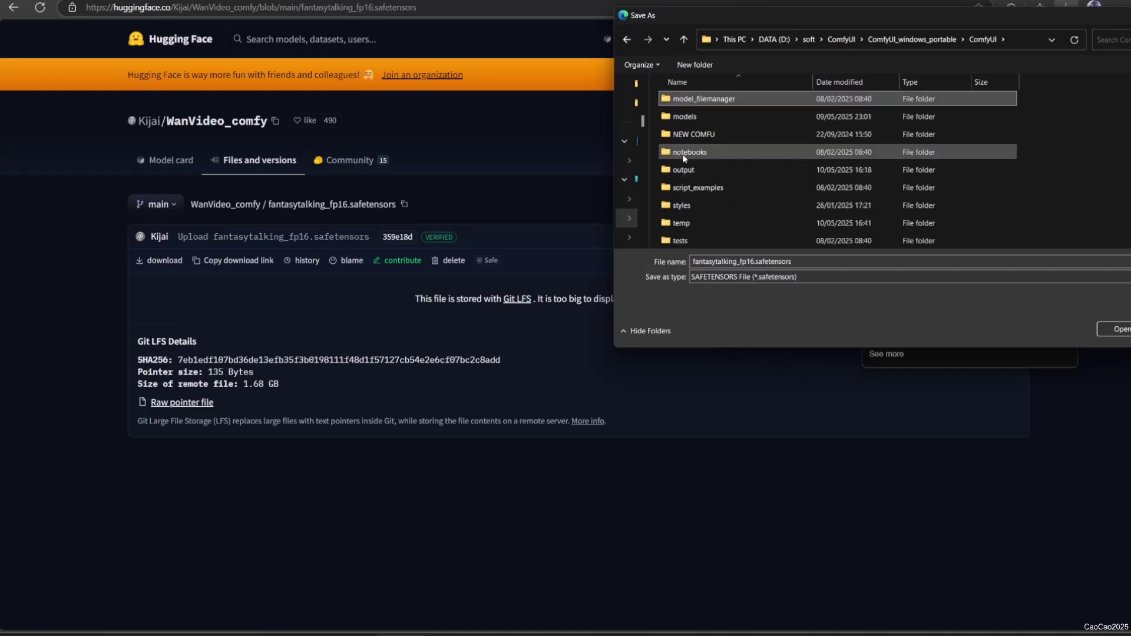
double_click(701, 150)
double_click(704, 150)
key(alt+Up)
double_click(706, 143)
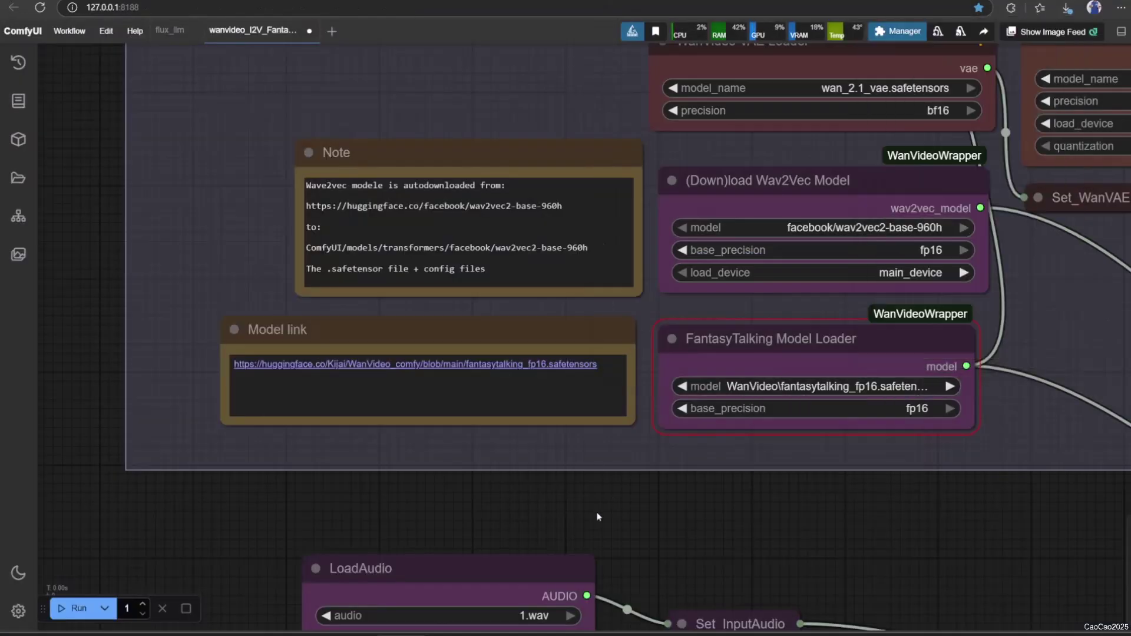
scroll(736, 466, down, 2)
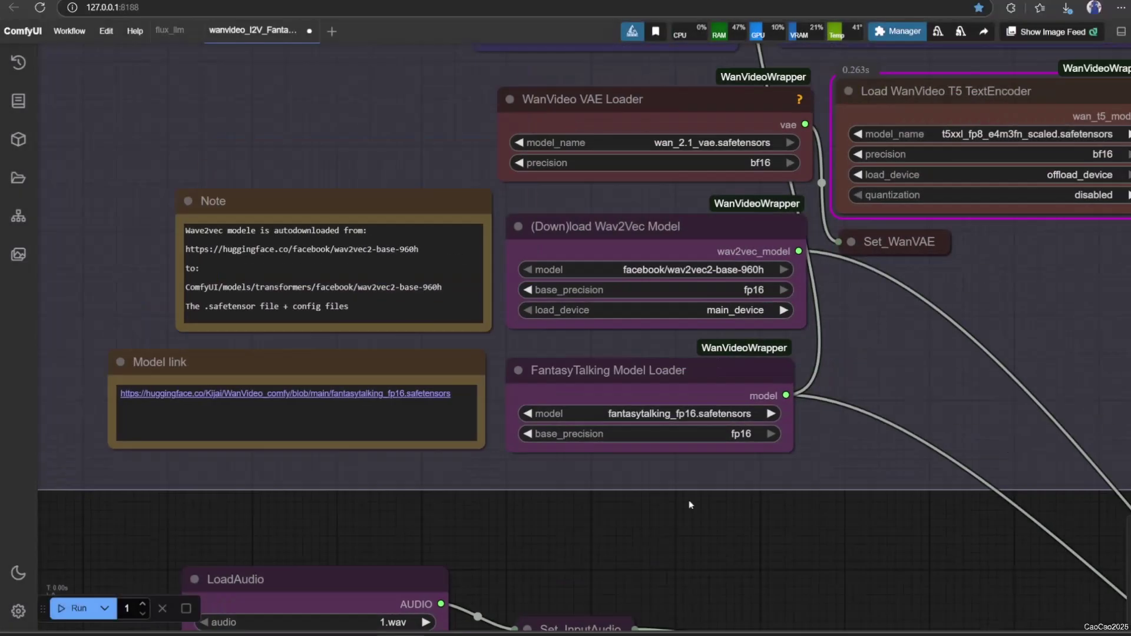
scroll(766, 354, up, 3)
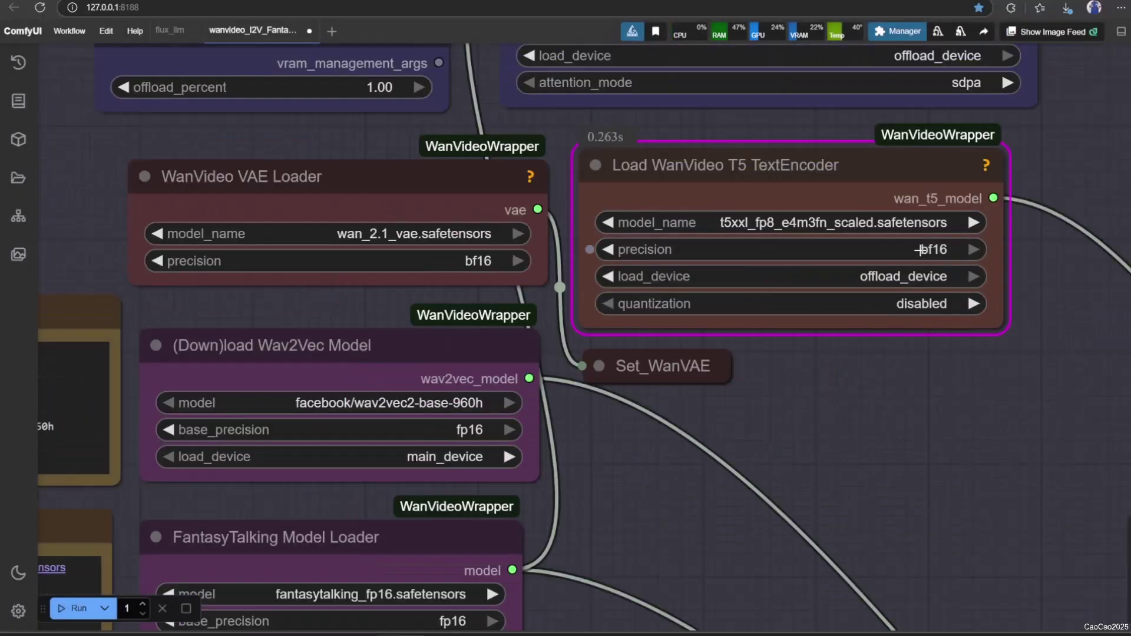
- Try t5xxl_fp16 and run, then download umt5-xxl-enc-bf16 and select it as text encoder
click(779, 223)
click(875, 337)
key(ctrl+Return)
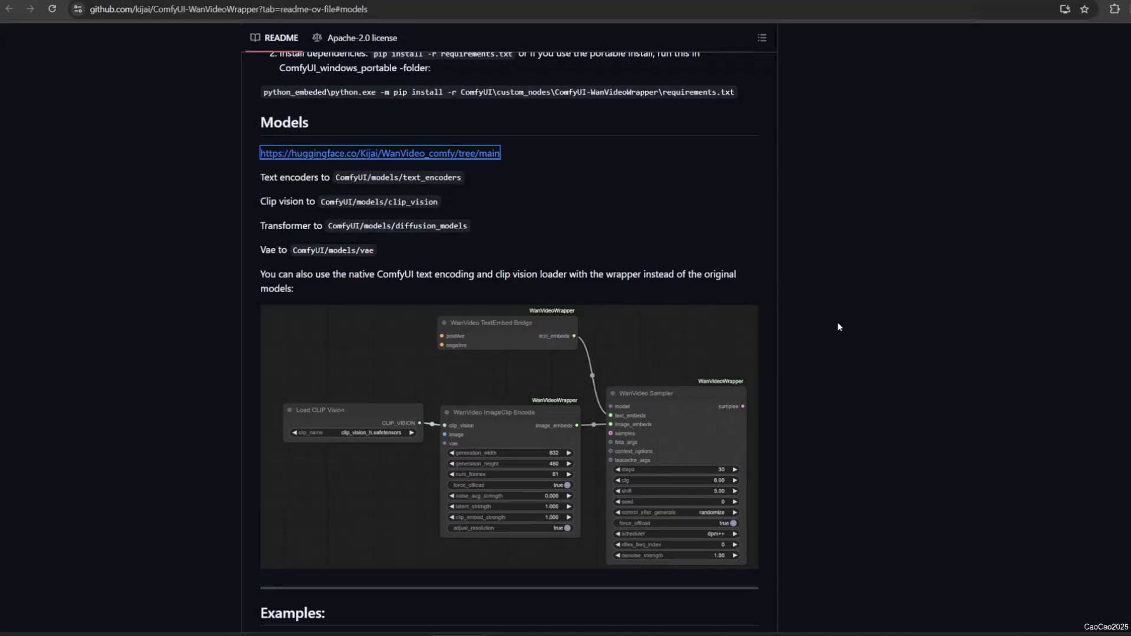
click(401, 215)
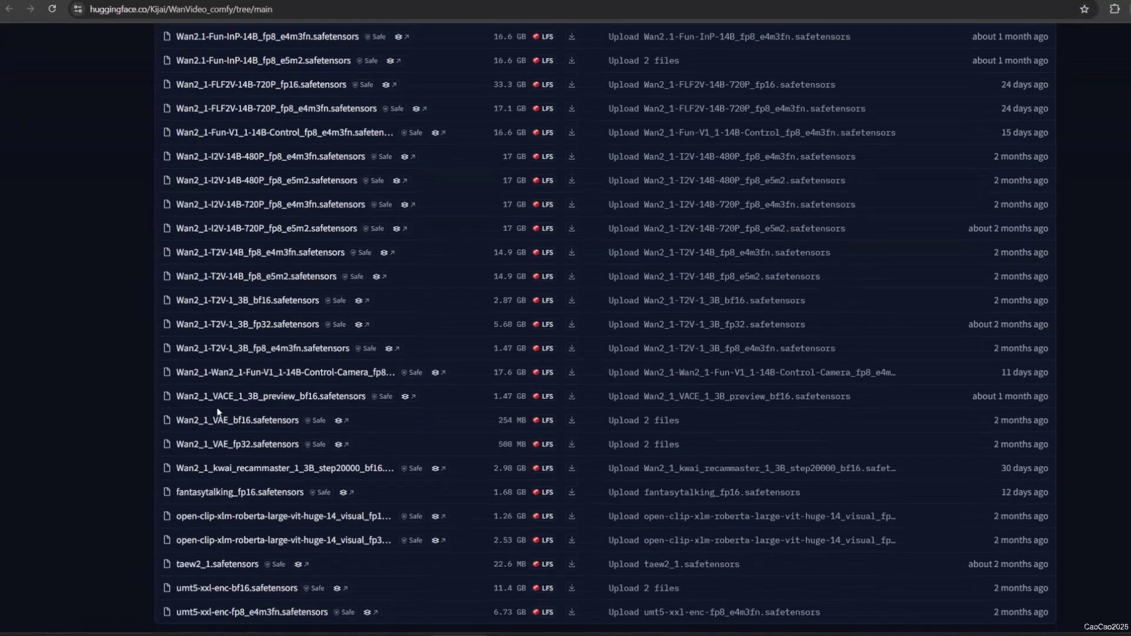
scroll(217, 412, down, 1)
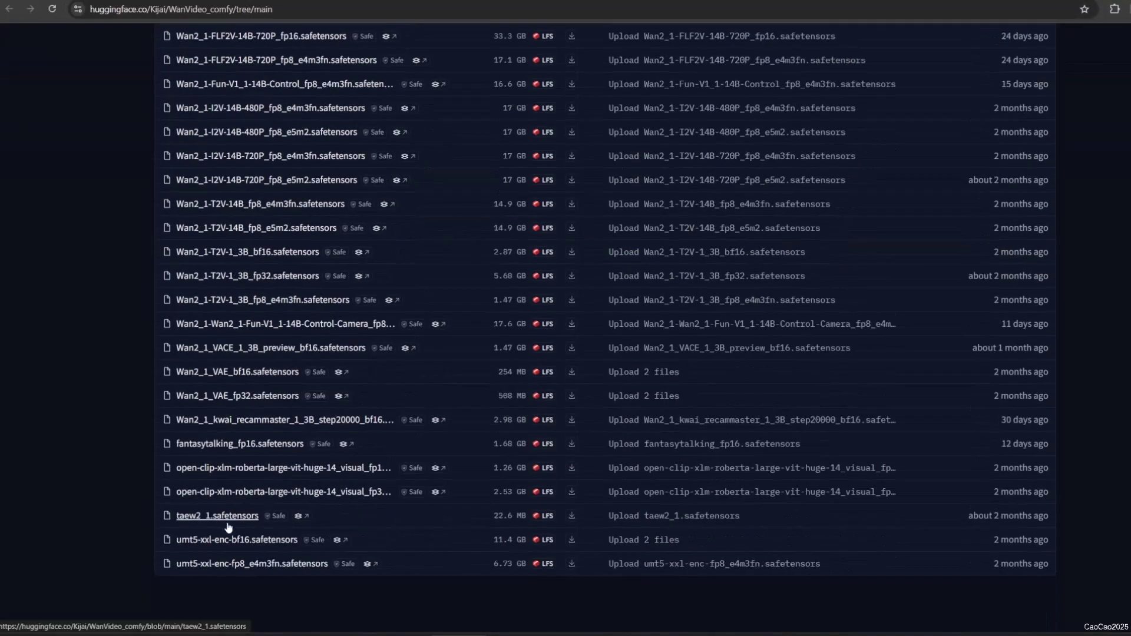
click(571, 539)
click(470, 272)
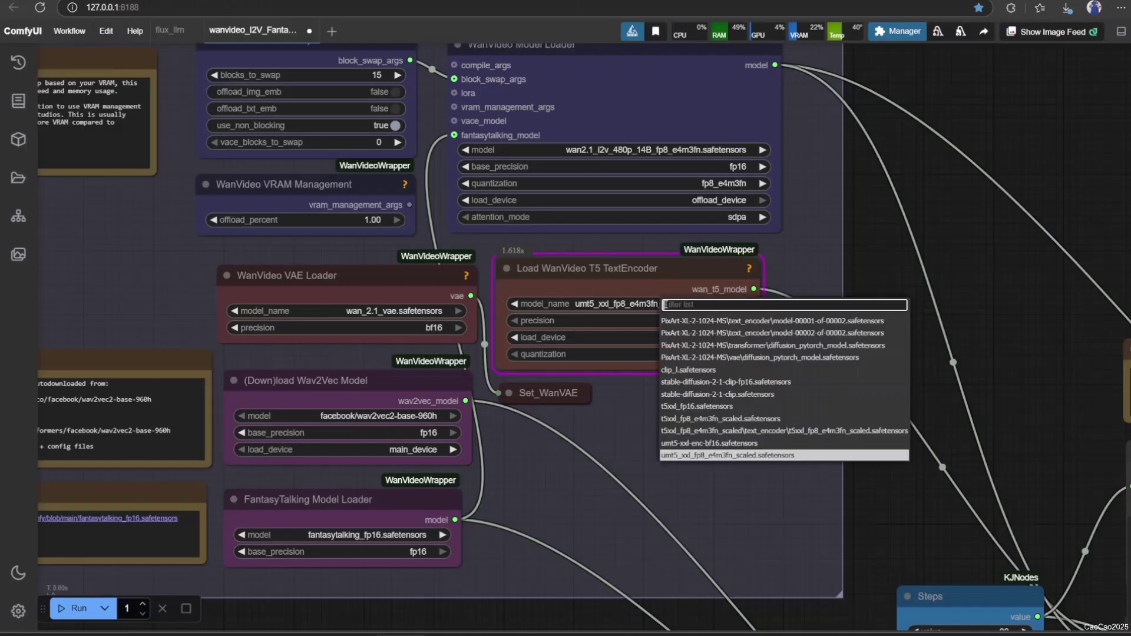
click(824, 425)
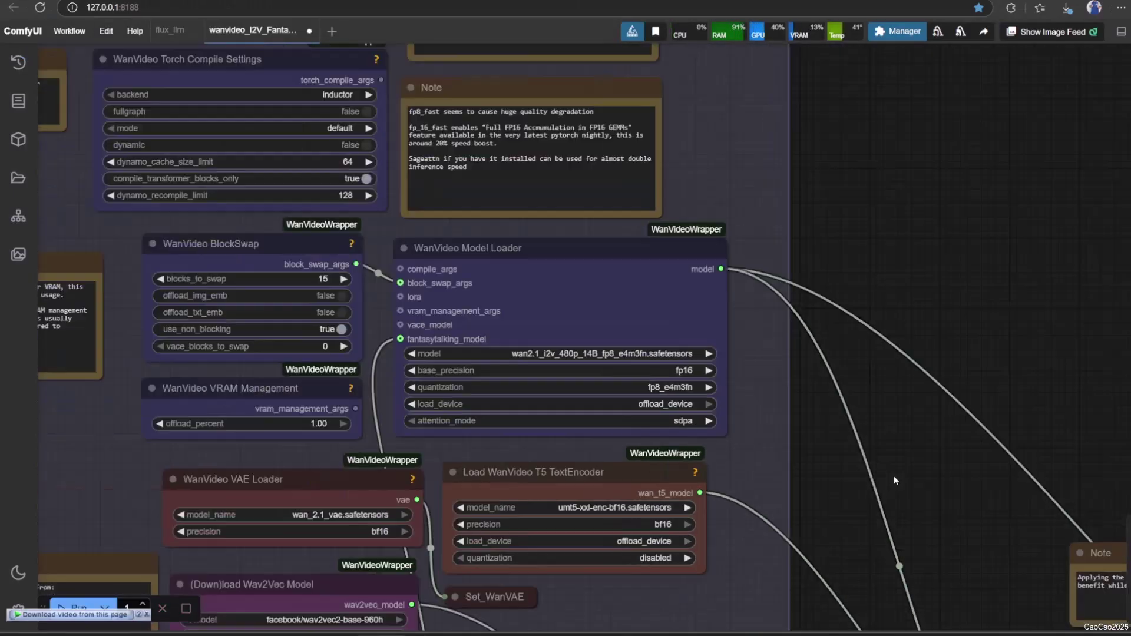
- Pan to the WanVideo Sampler and video preview to watch the generated talking clip
scroll(531, 294, down, 3)
scroll(436, 212, up, 3)
drag(436, 212, 314, 137)
drag(870, 379, 404, 222)
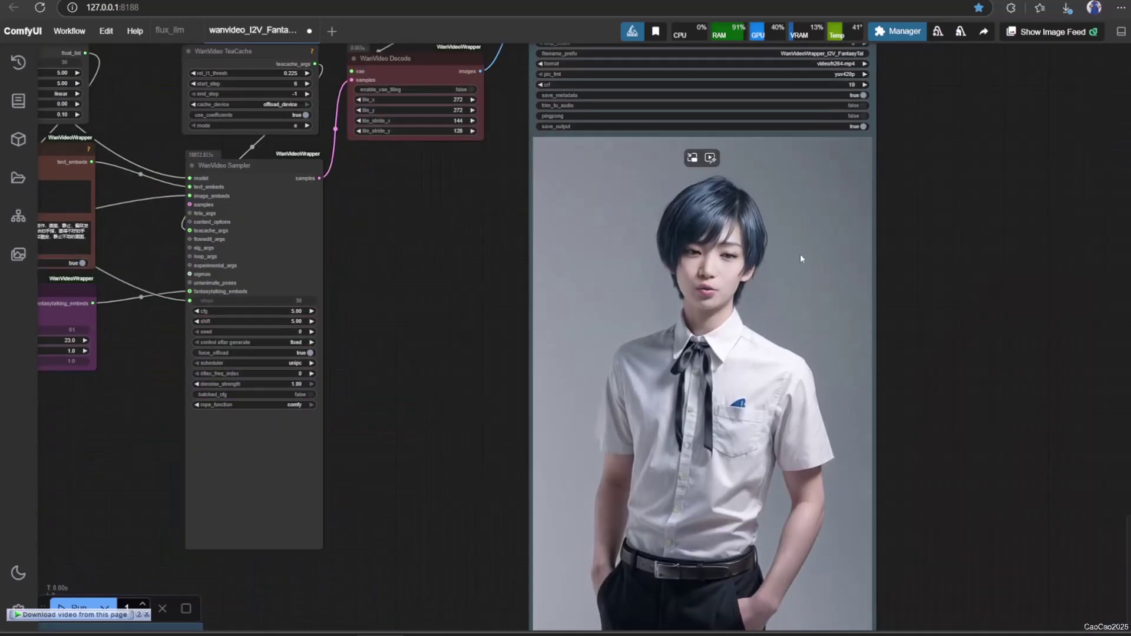
scroll(804, 263, up, 2)
scroll(1009, 197, down, 2)
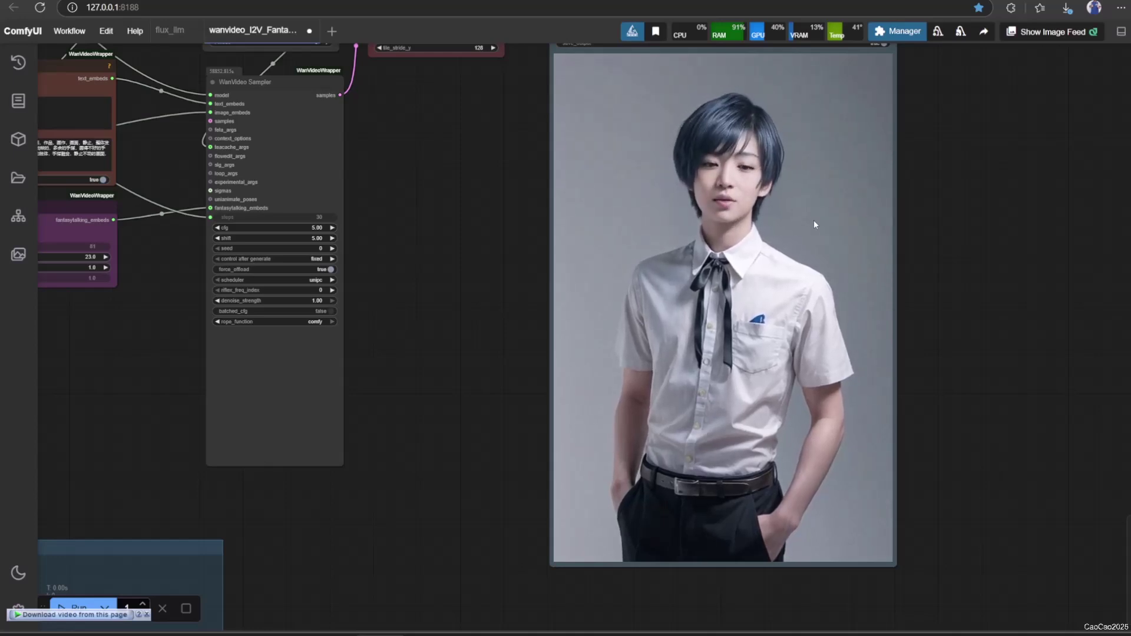
scroll(796, 192, up, 2)
scroll(797, 192, down, 1)
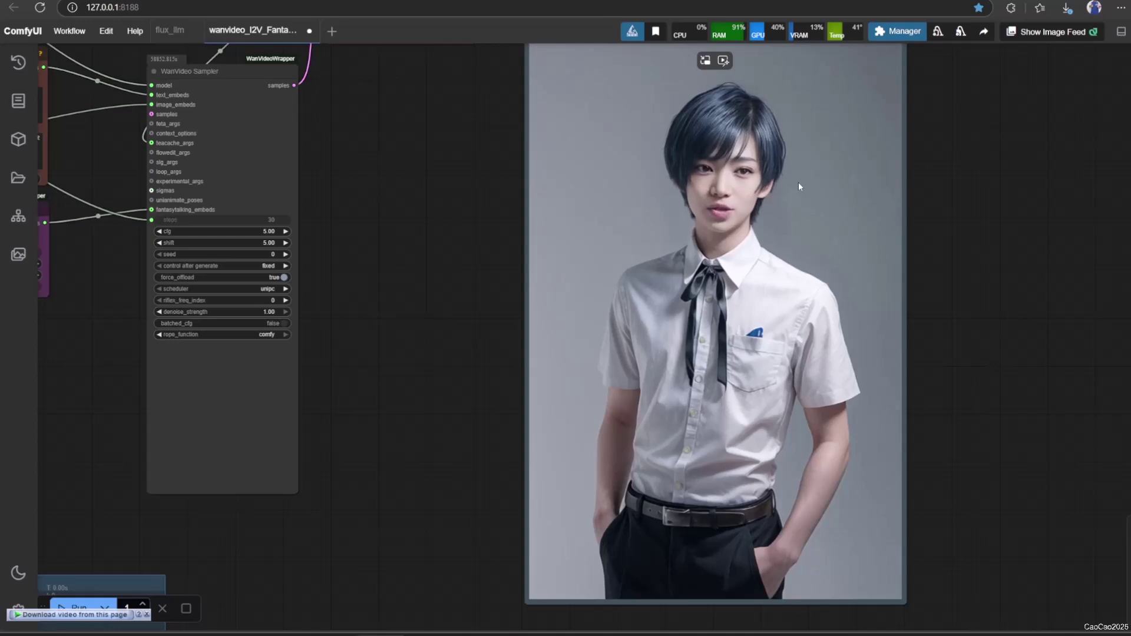
scroll(798, 182, down, 3)
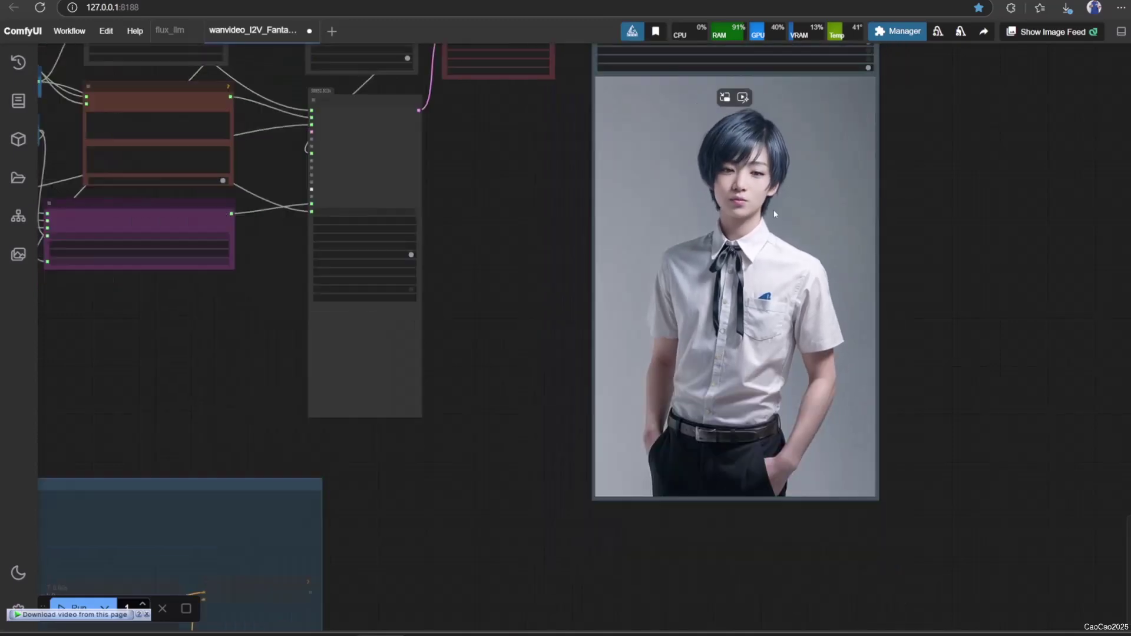
drag(561, 212, 482, 281)
scroll(482, 281, up, 1)
scroll(571, 273, up, 3)
scroll(716, 185, up, 5)
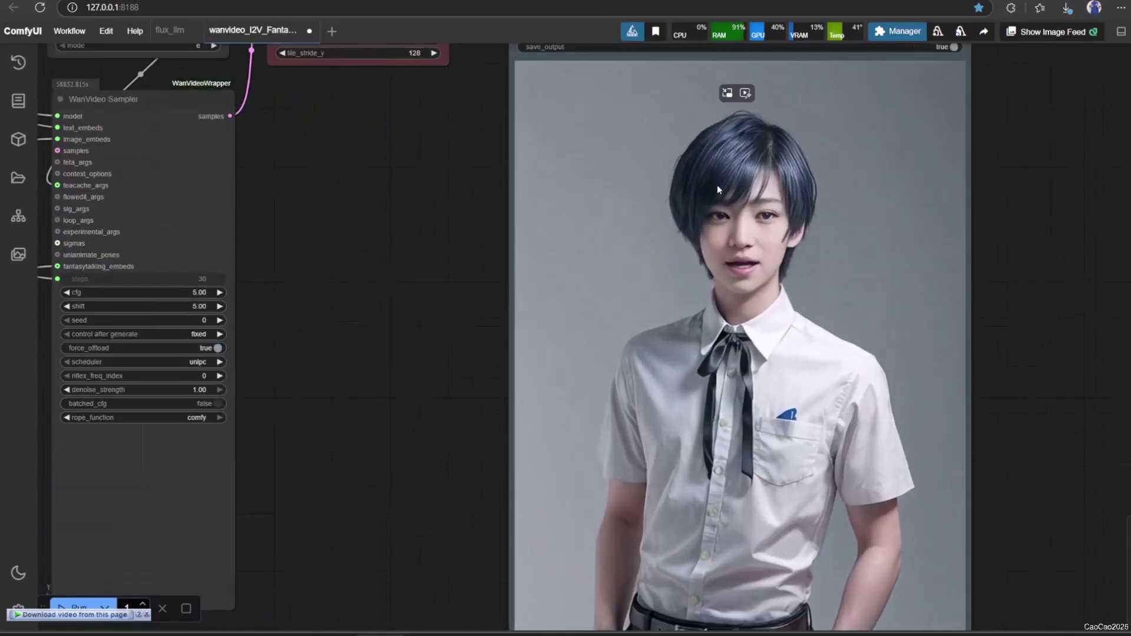
scroll(717, 187, down, 5)
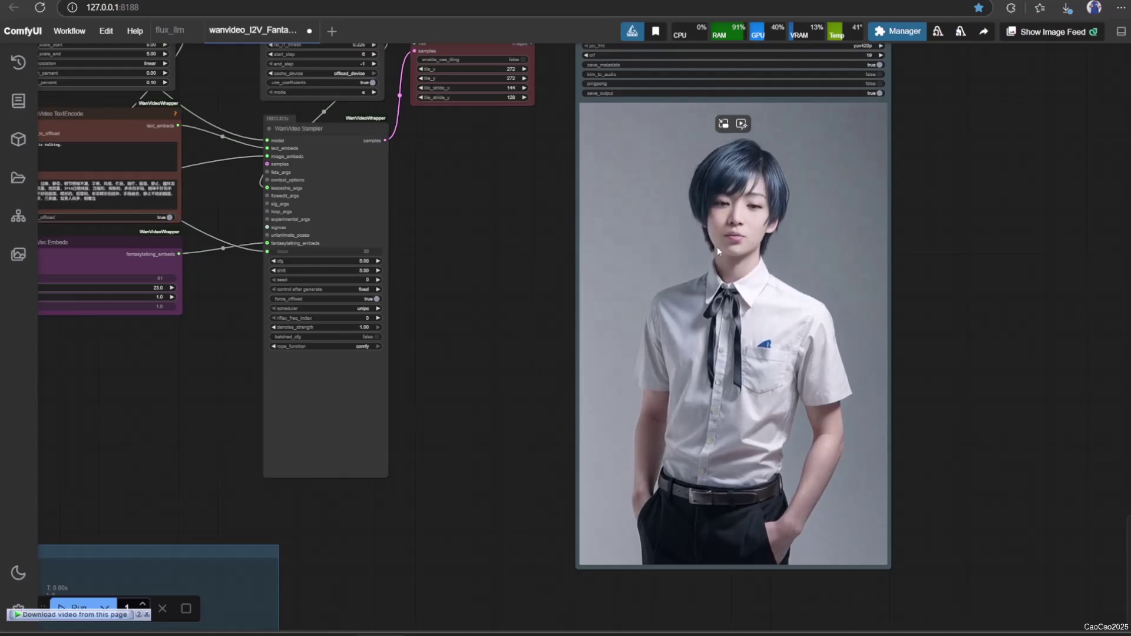
scroll(716, 246, up, 5)
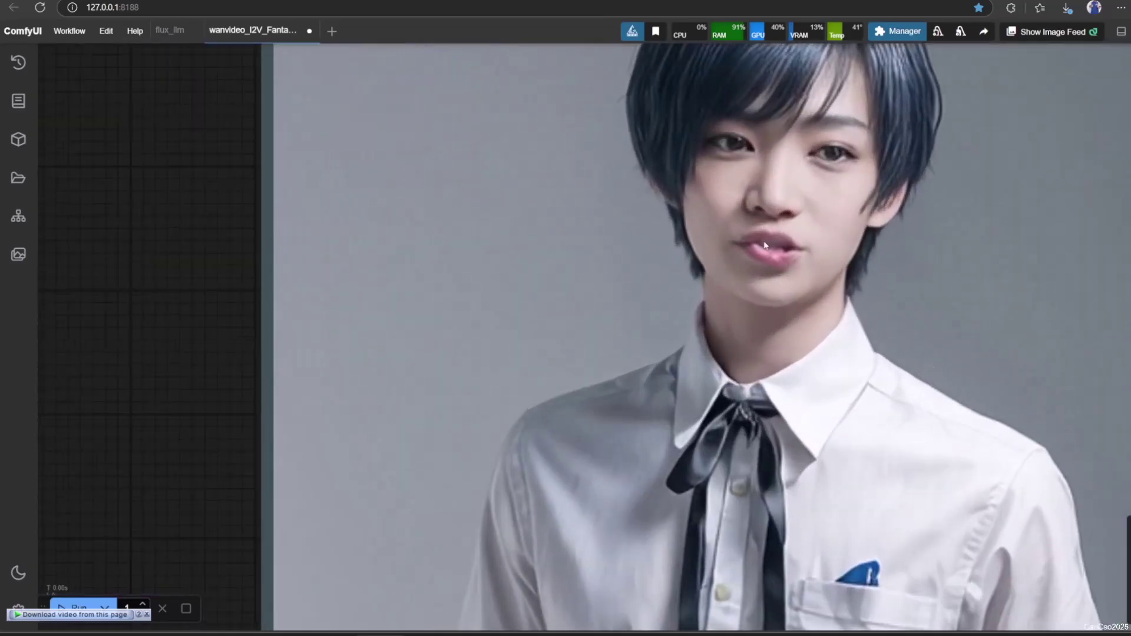
scroll(763, 277, down, 10)
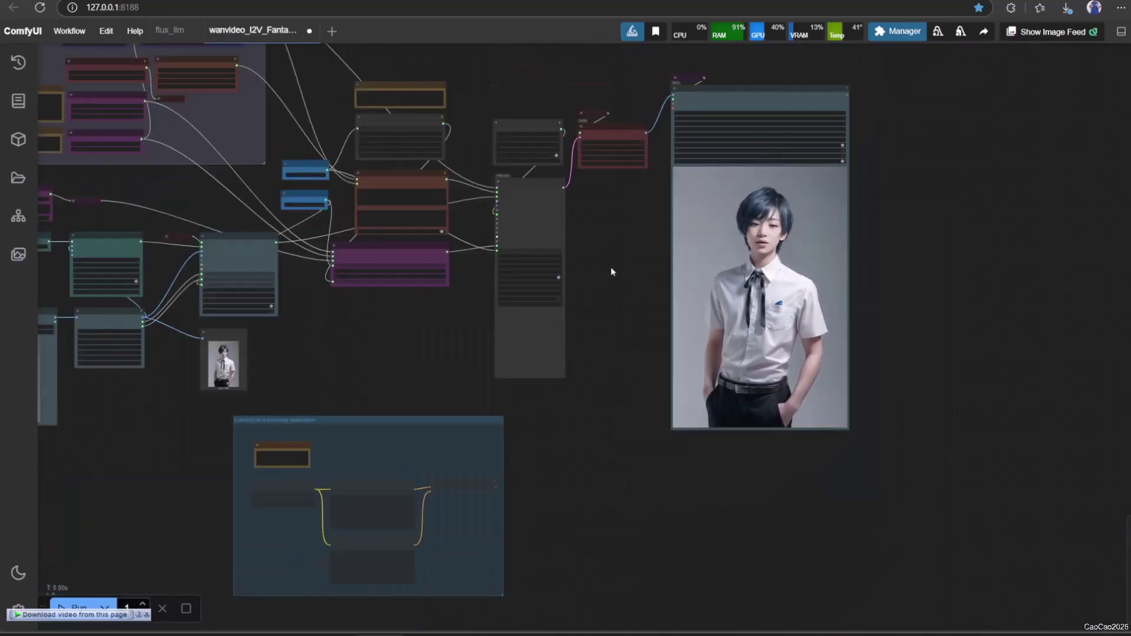
scroll(612, 268, up, 8)
drag(527, 239, 446, 465)
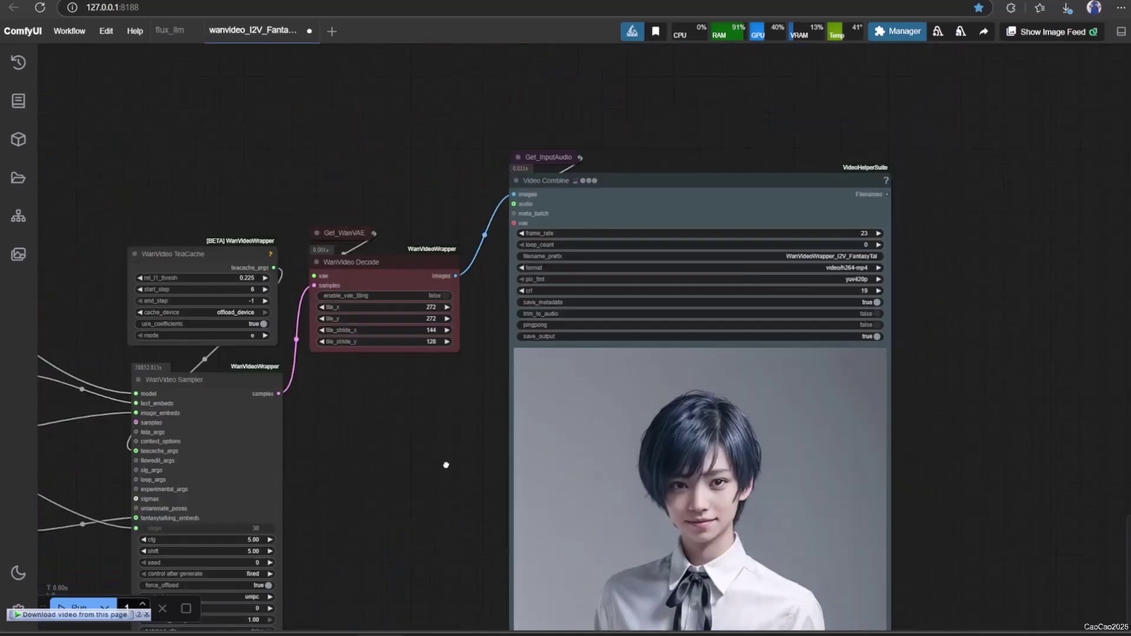